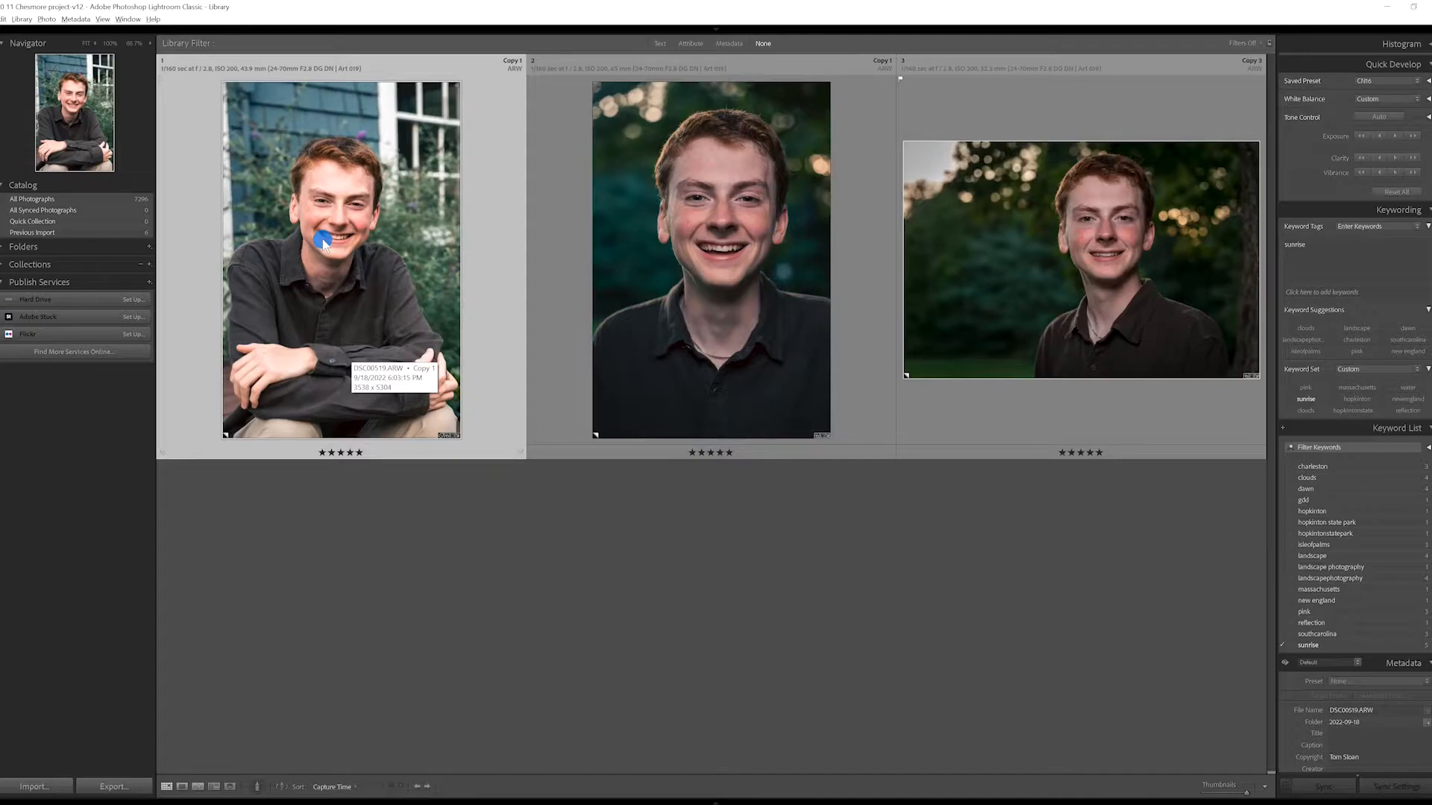
Open the portrait with folded arms in the Develop module and bring up the masking options.
double_click(480, 371)
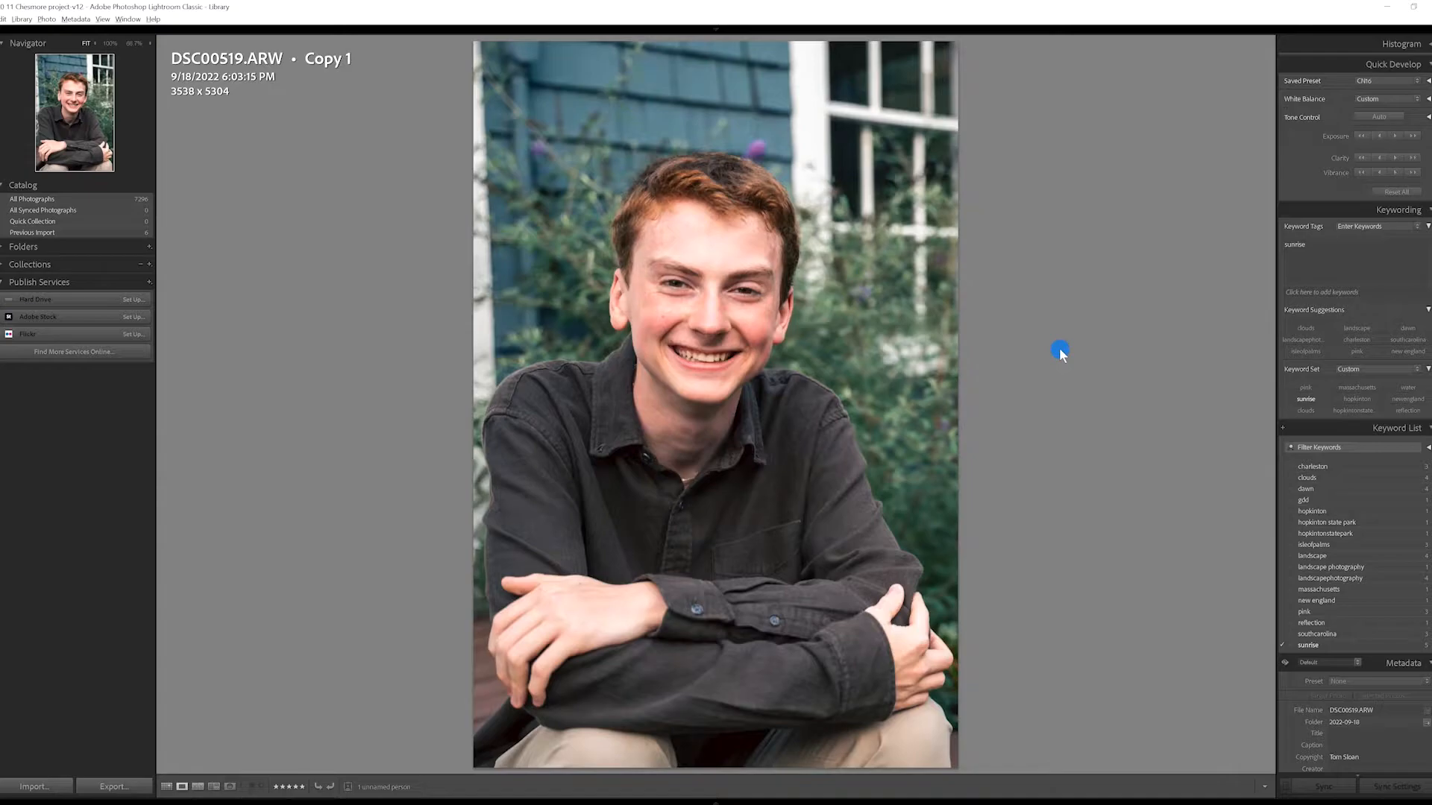
key(d)
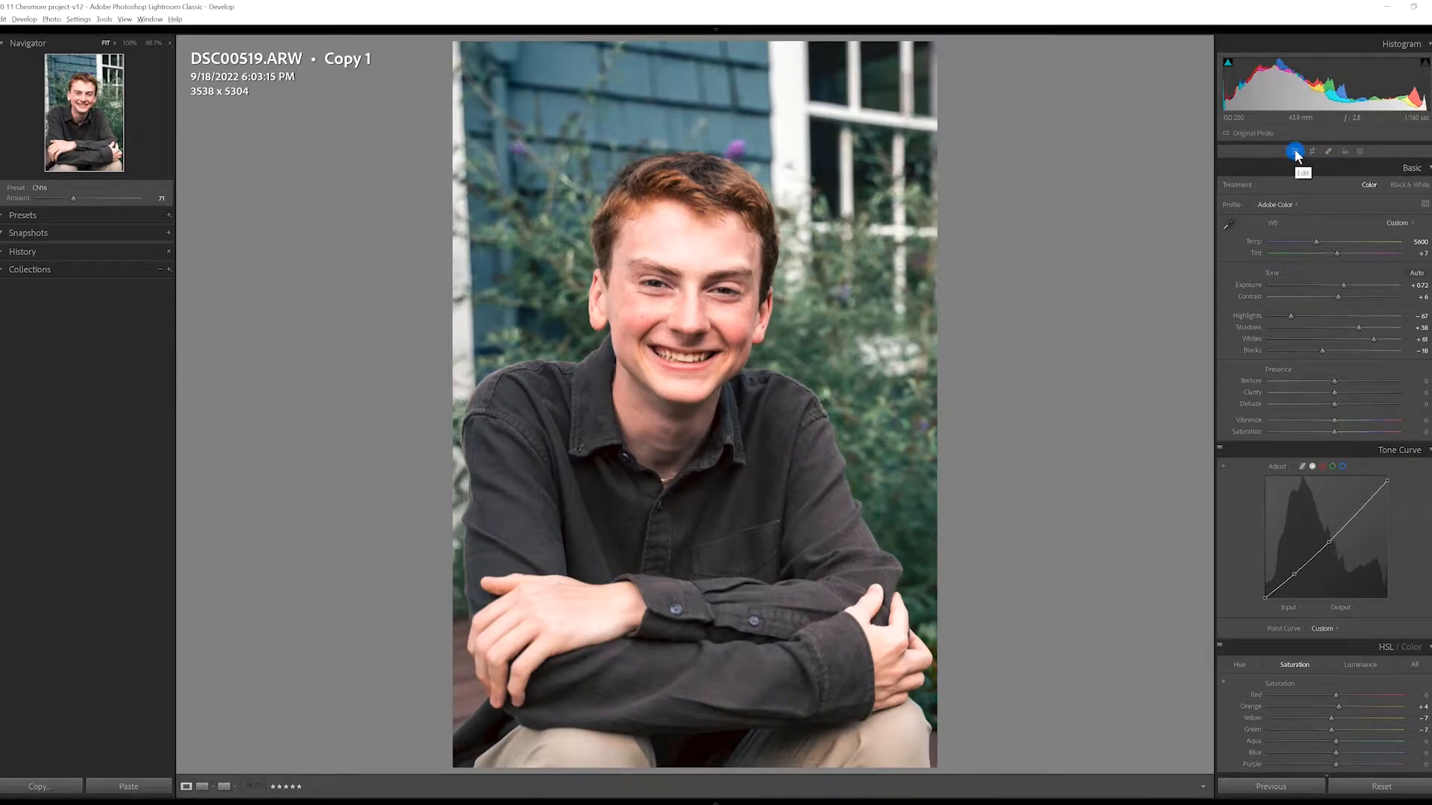
click(1362, 153)
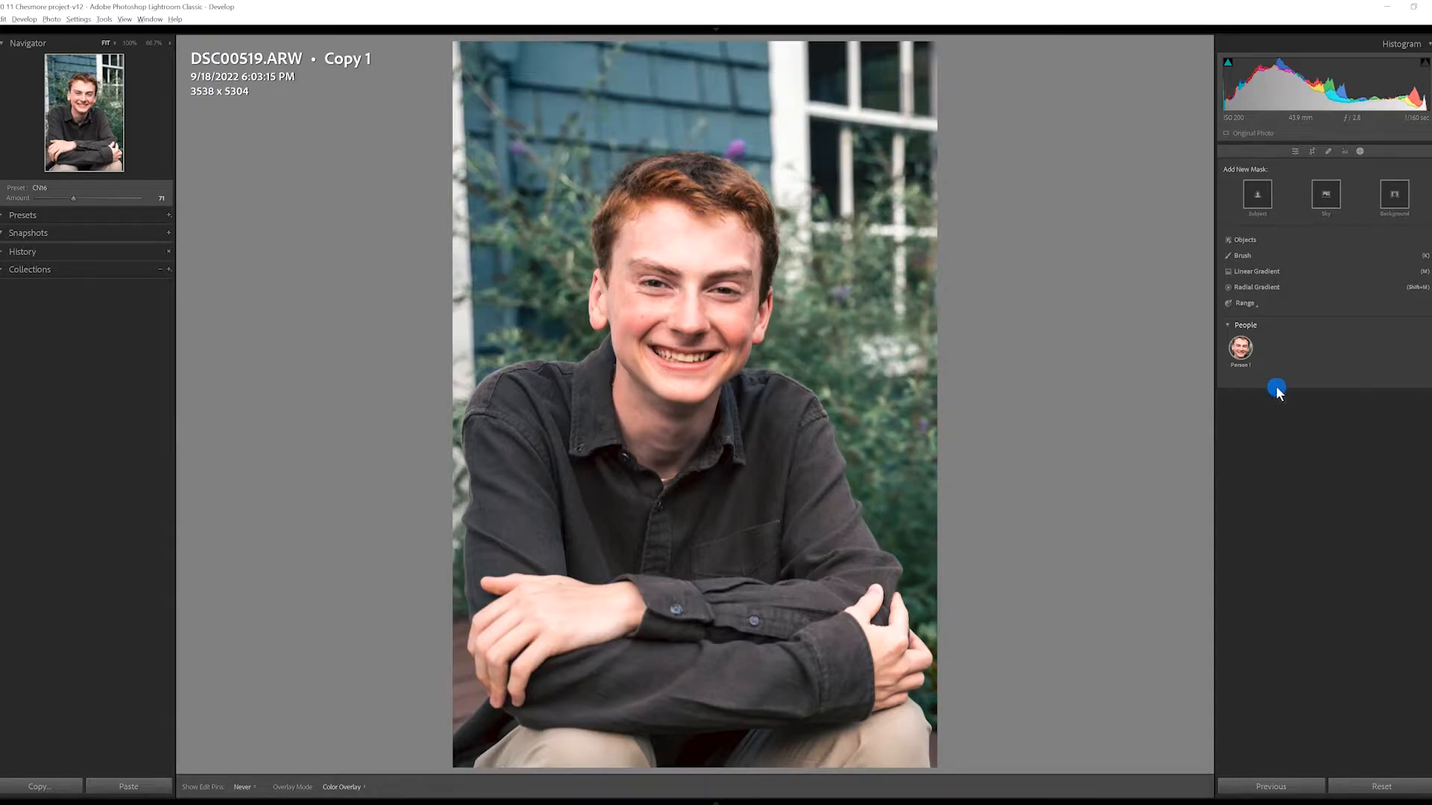
Create separate masks of the detected person for Face Skin, Eye Sclera, Iris and Pupil, and Teeth.
click(1238, 348)
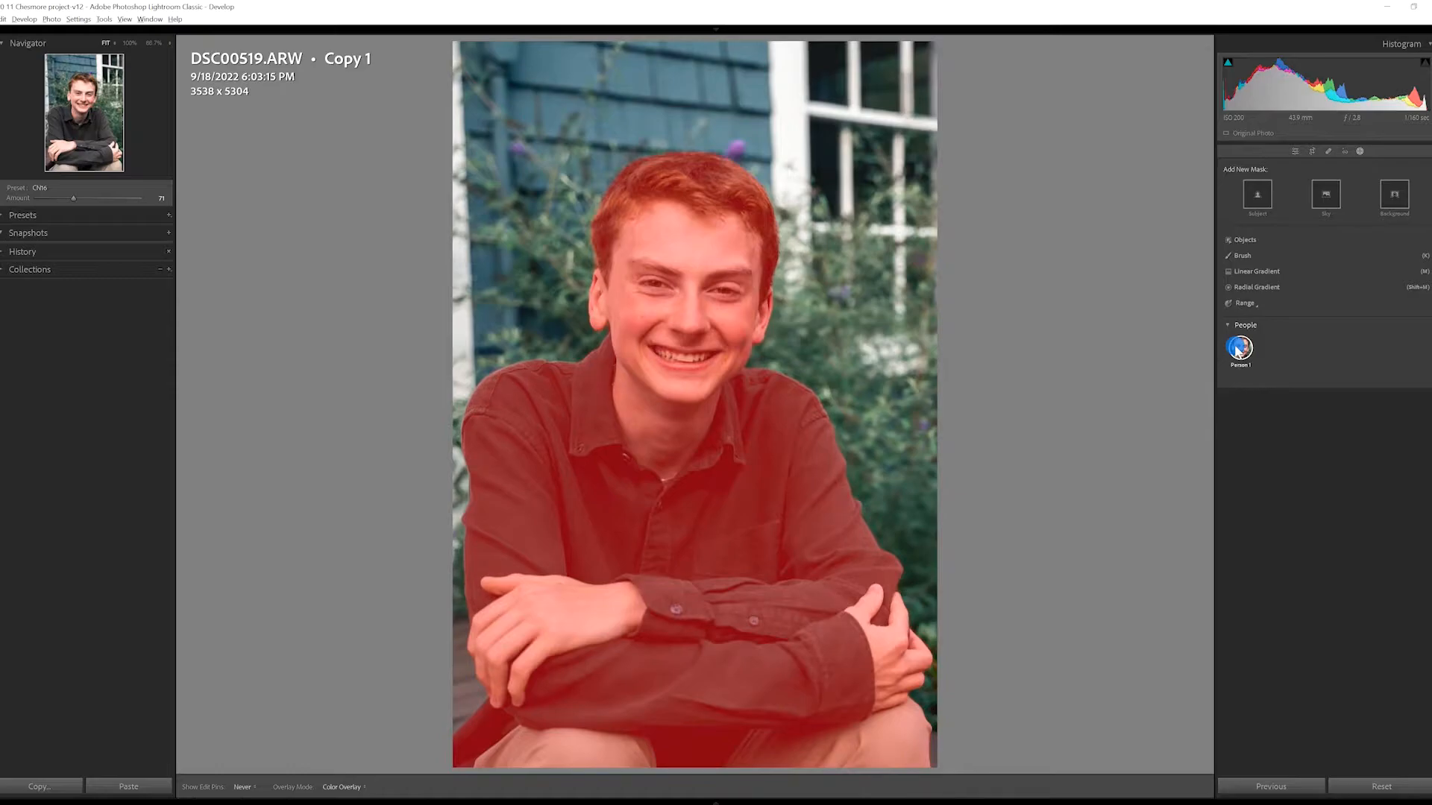
click(1285, 358)
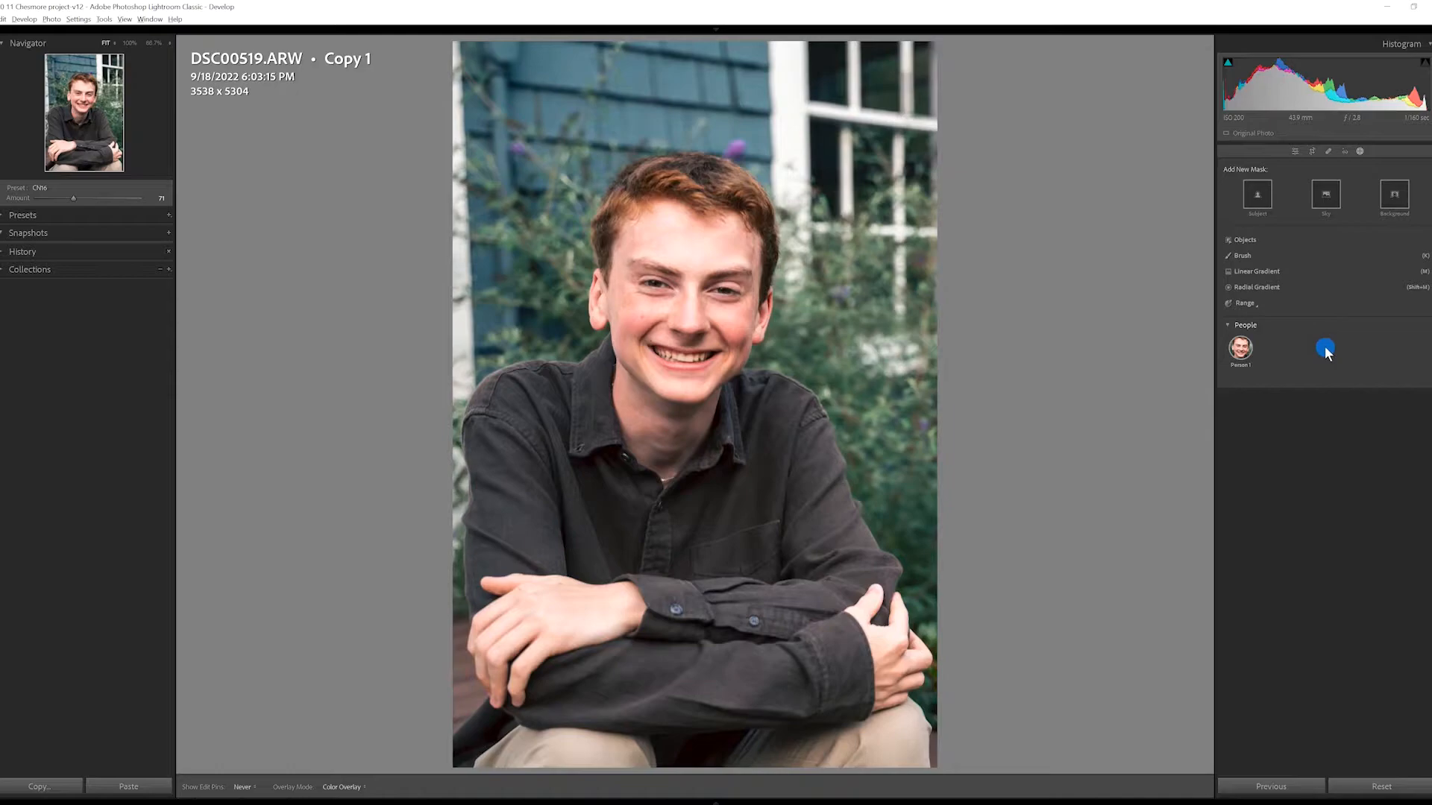
mouse_move(1242, 353)
click(1241, 349)
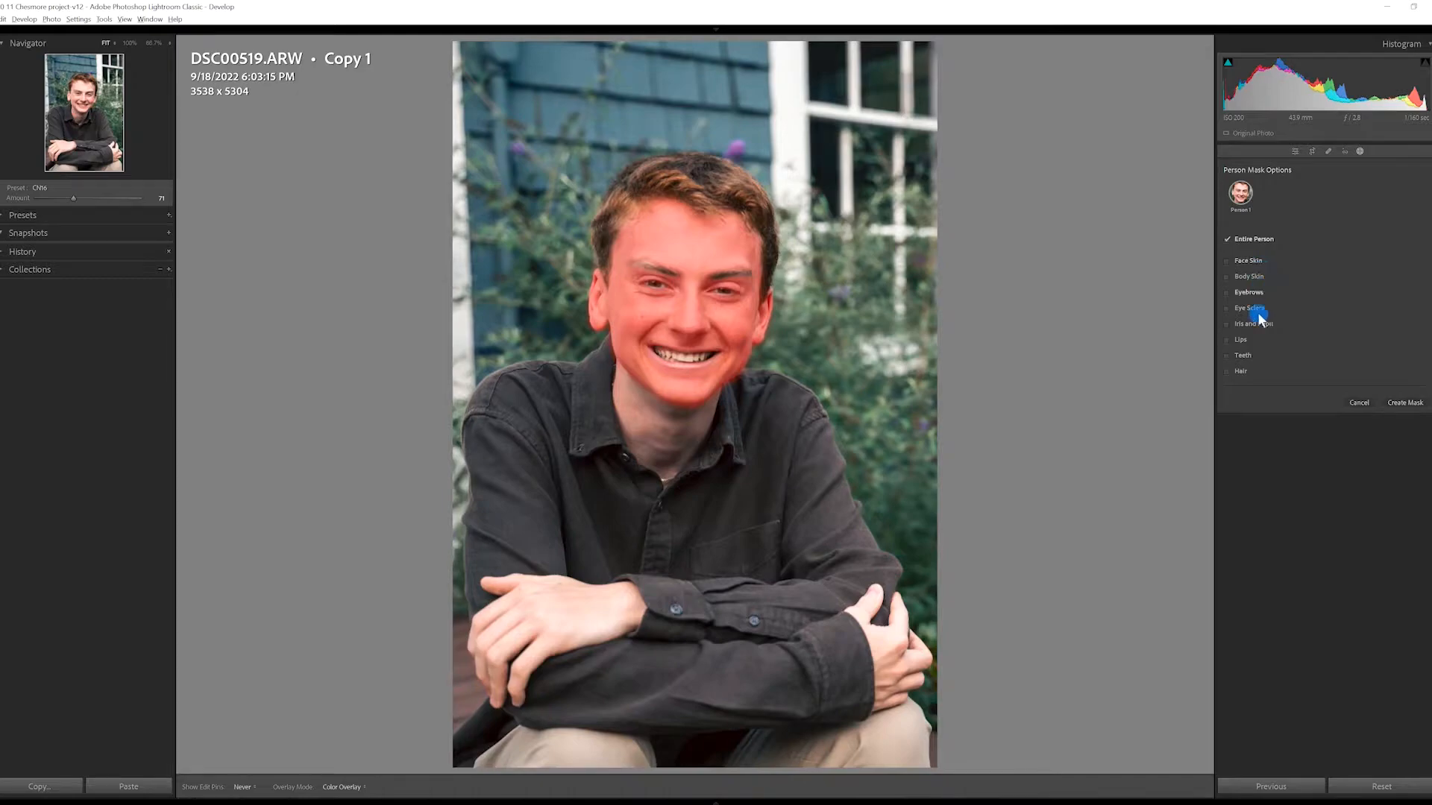
click(1227, 257)
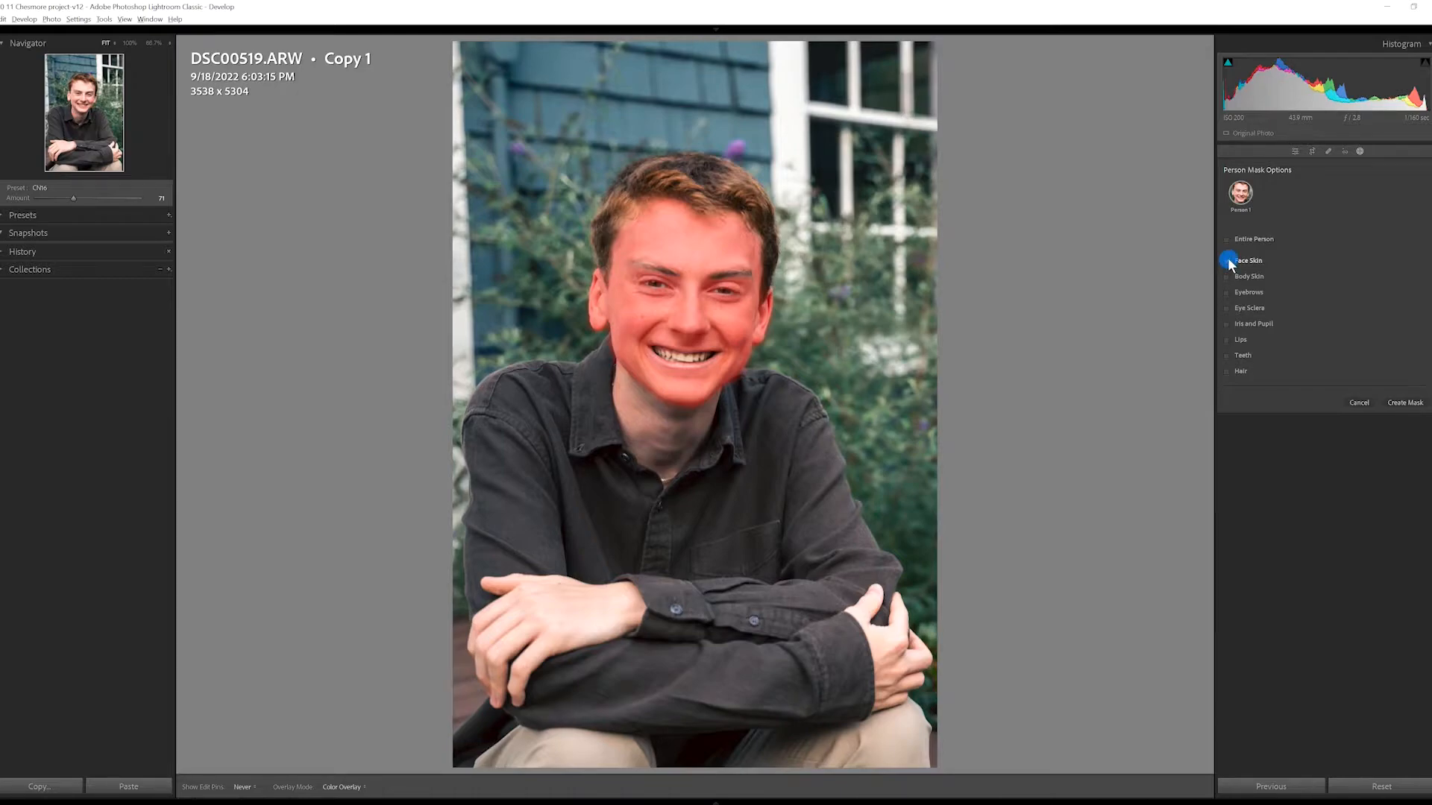
click(1227, 323)
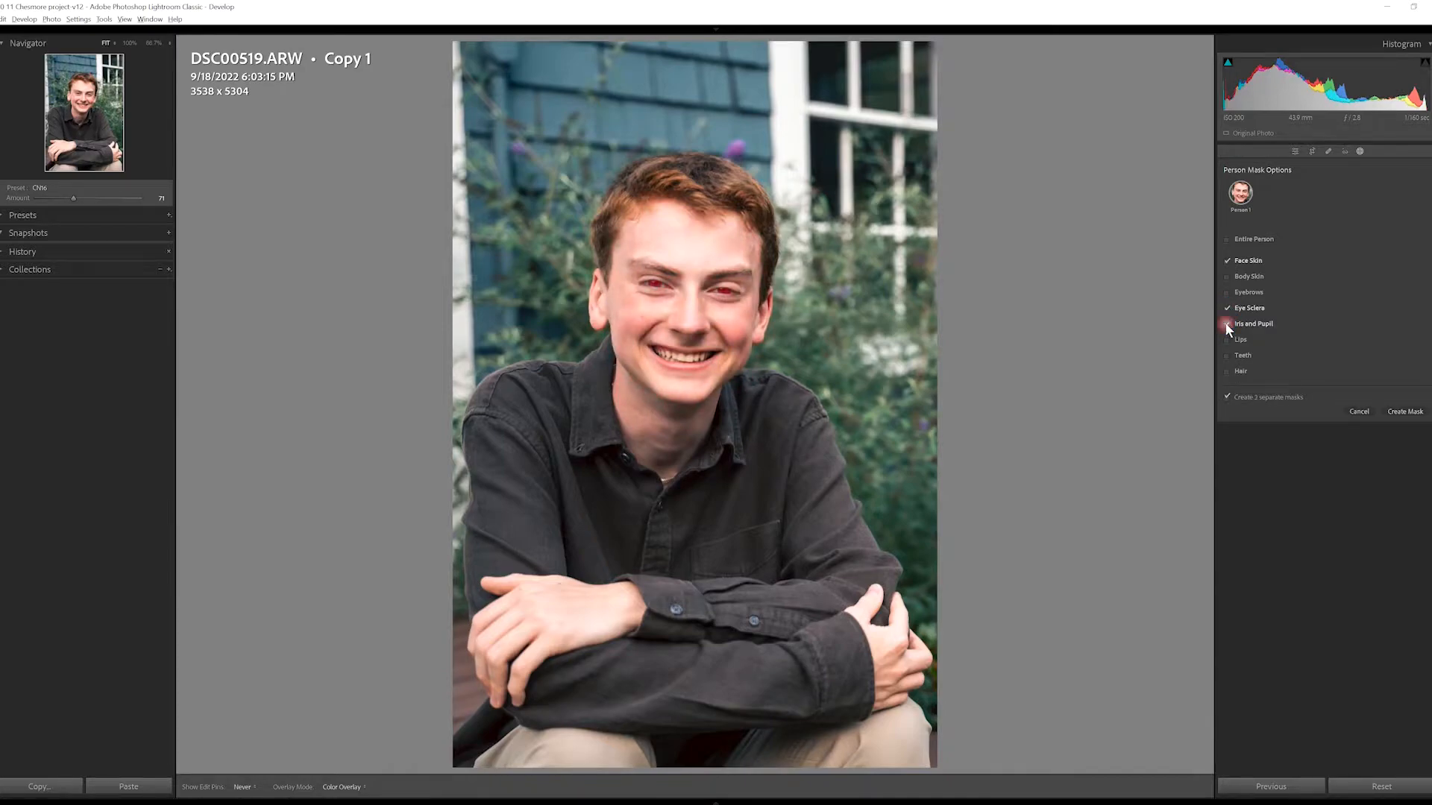
click(1227, 372)
click(1410, 412)
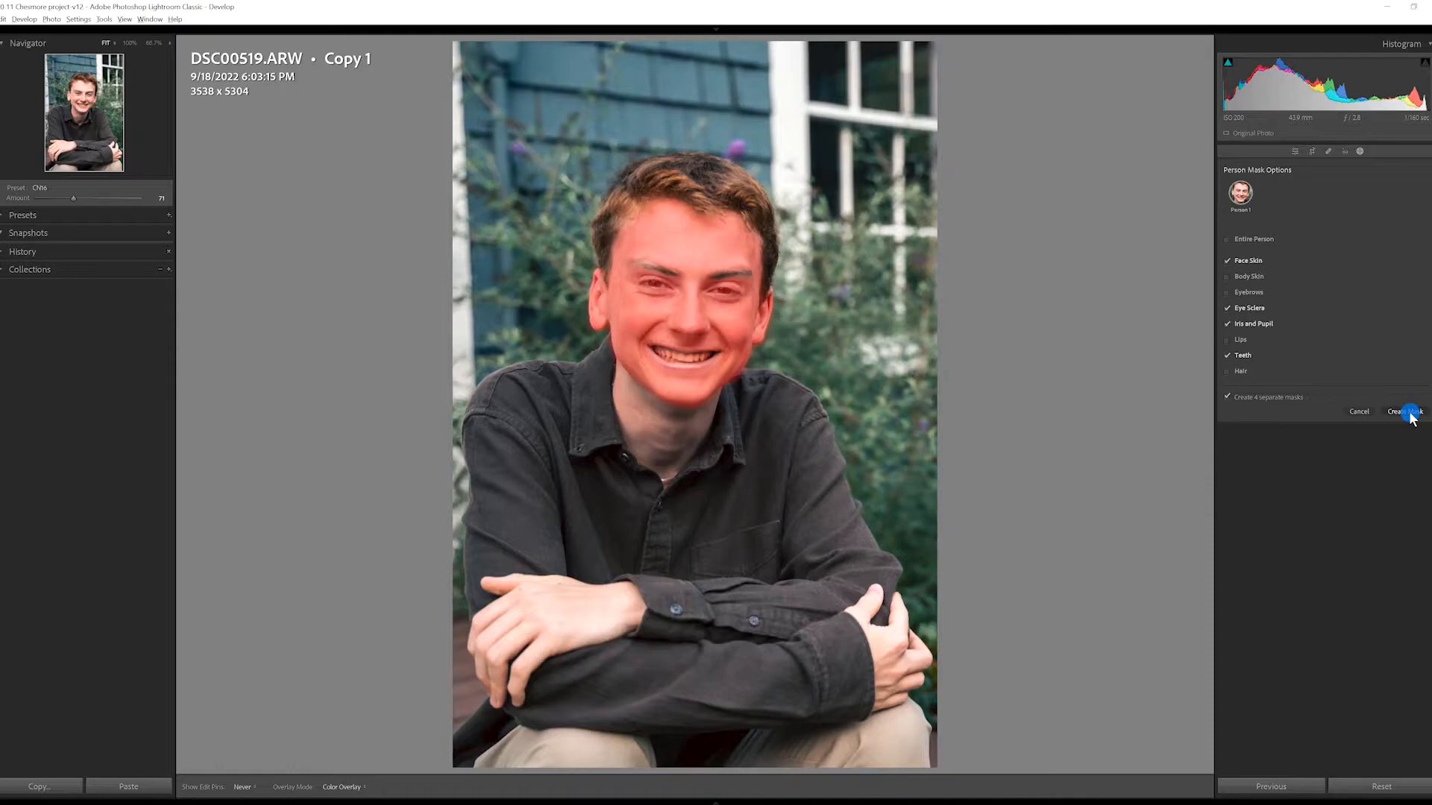
click(1408, 411)
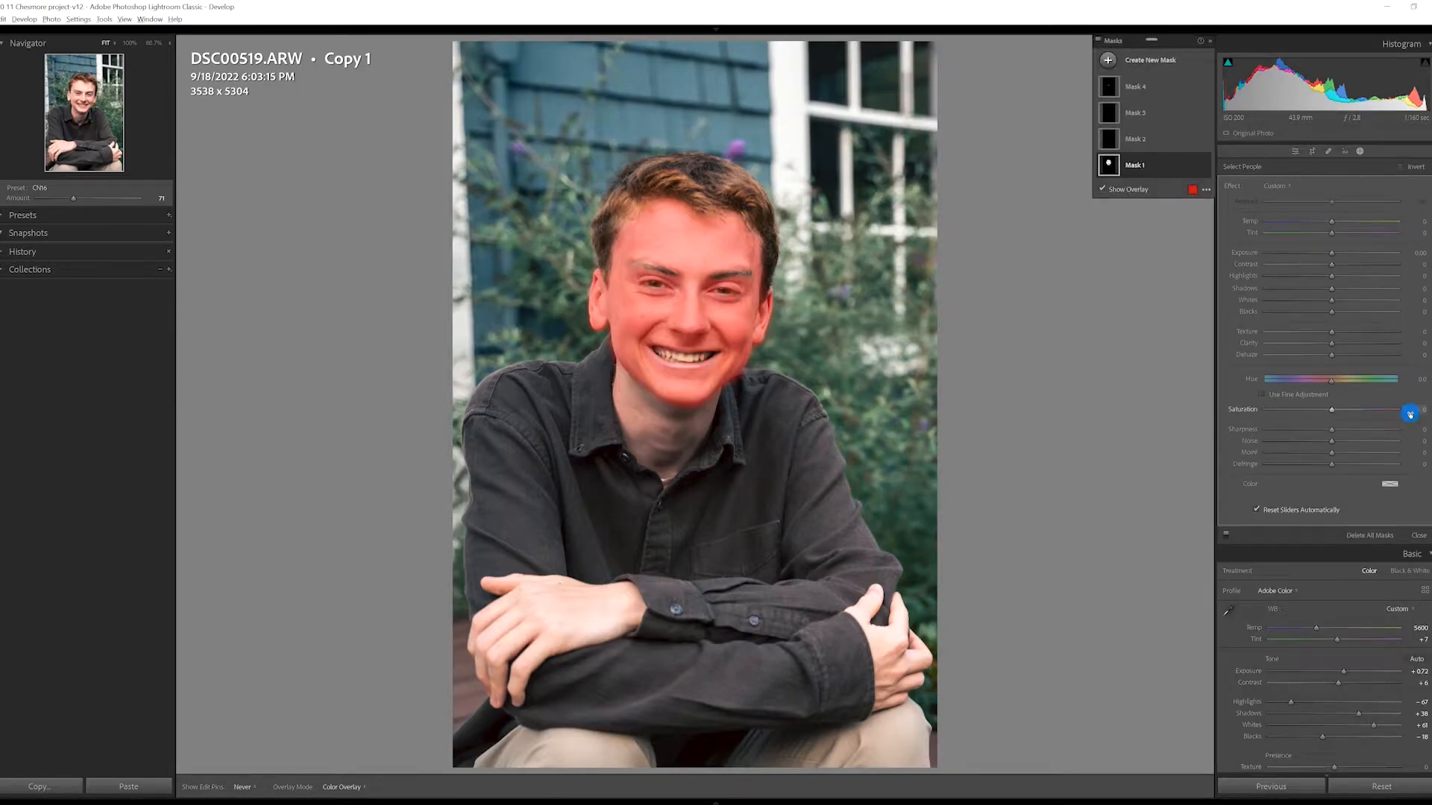
Rename the face skin mask, Mask 1, to Face.
click(1136, 166)
click(1138, 166)
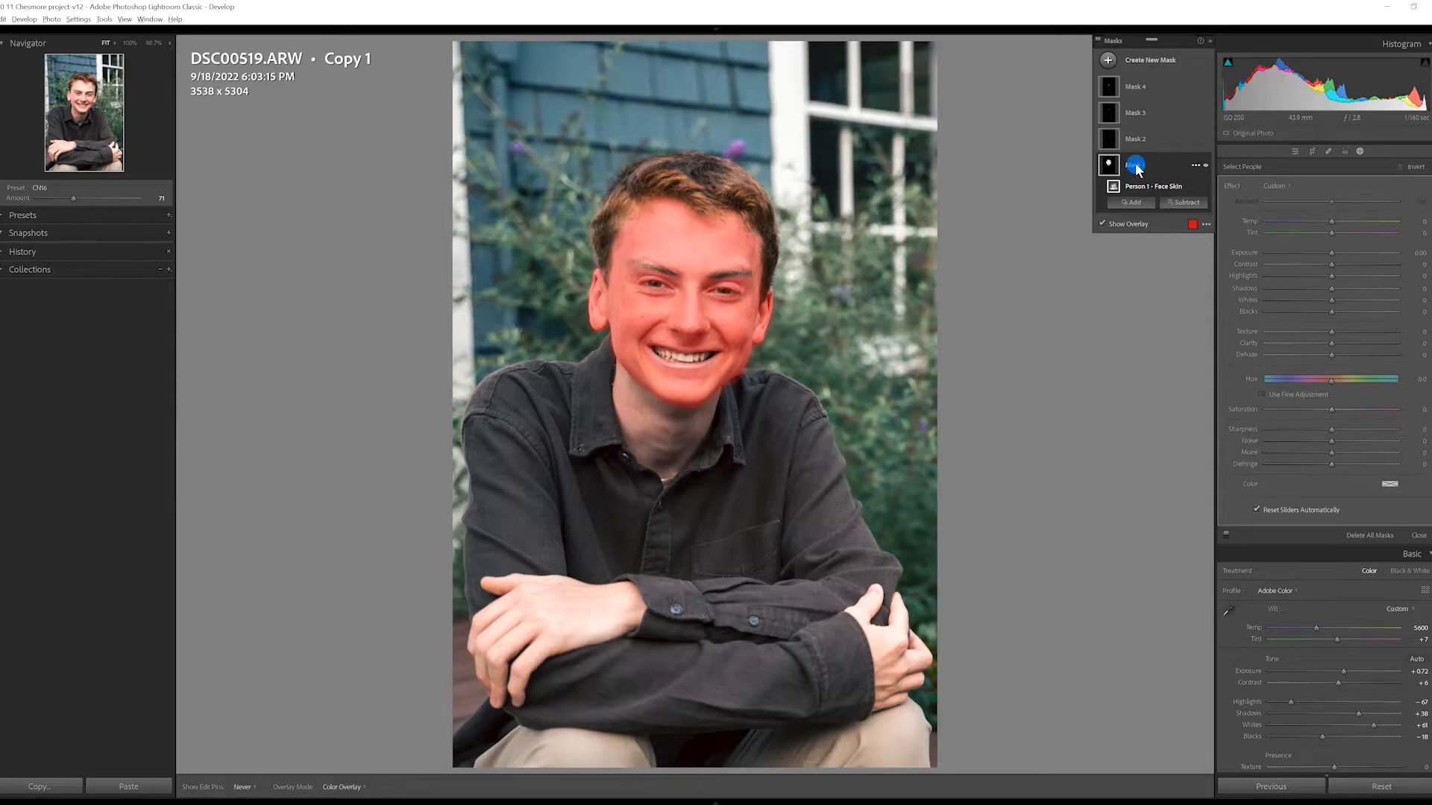
double_click(1135, 165)
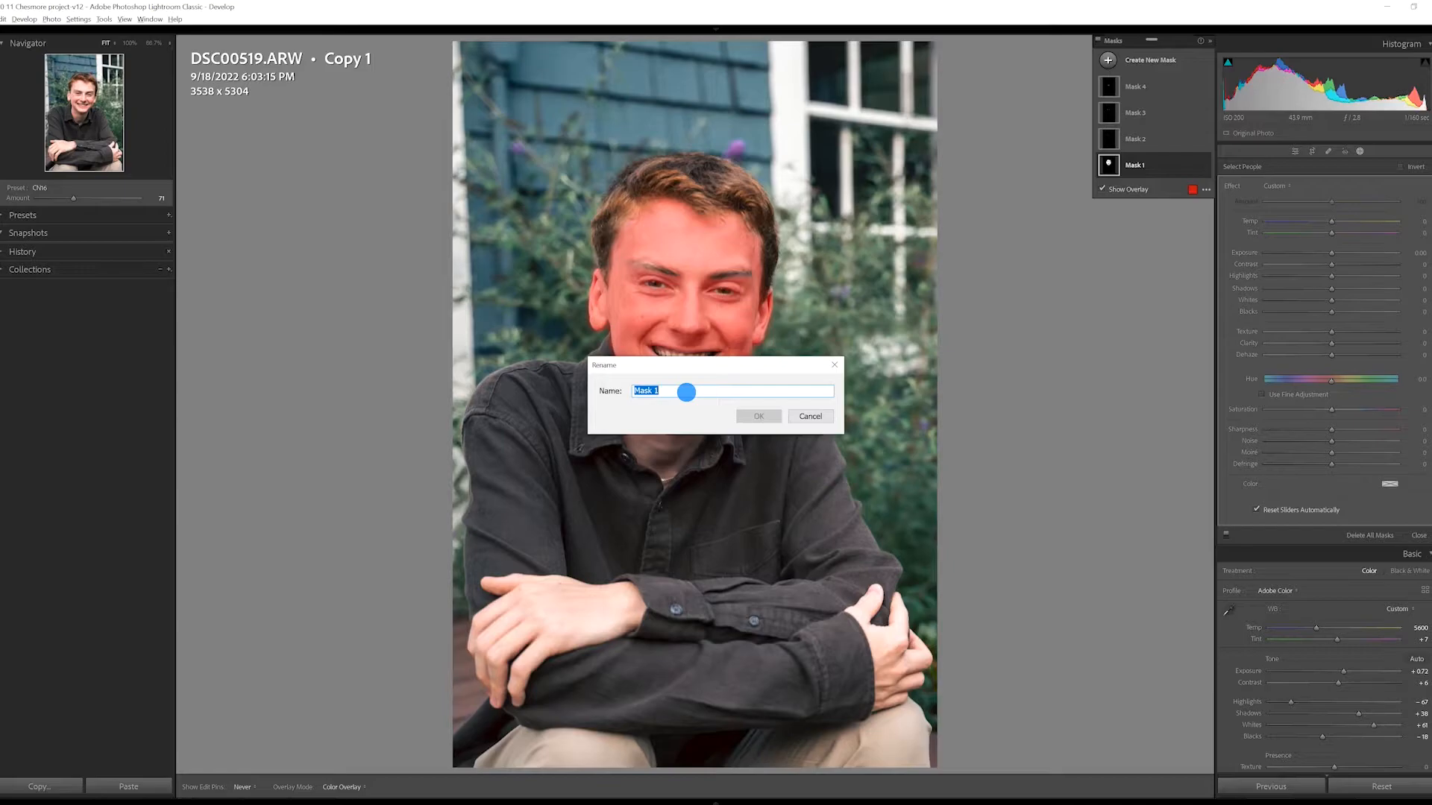
text(Fad)
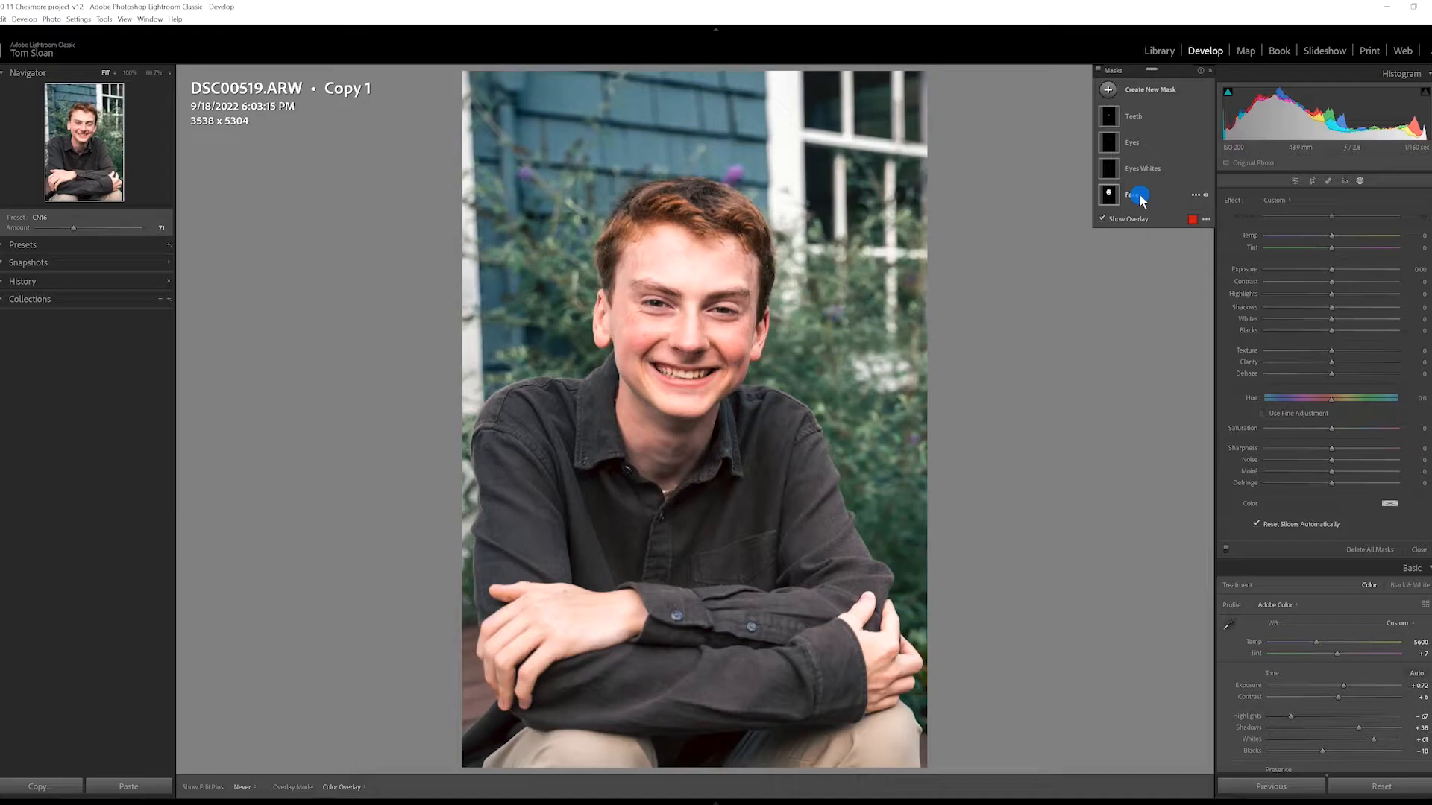
Apply the 01 TS Soften Skin preset to the Face mask and compare the skin up close with the mask off and on.
click(1138, 195)
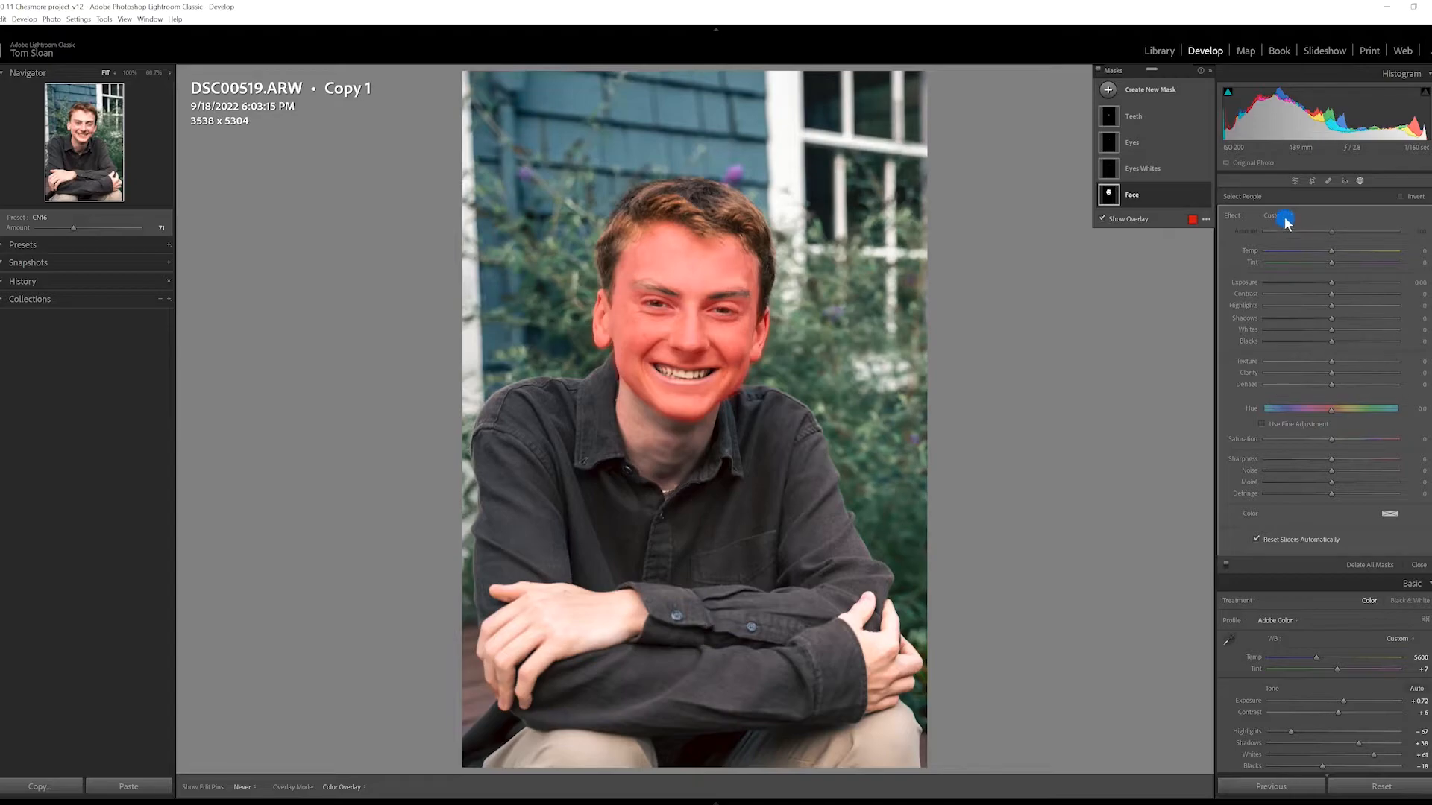
click(1284, 218)
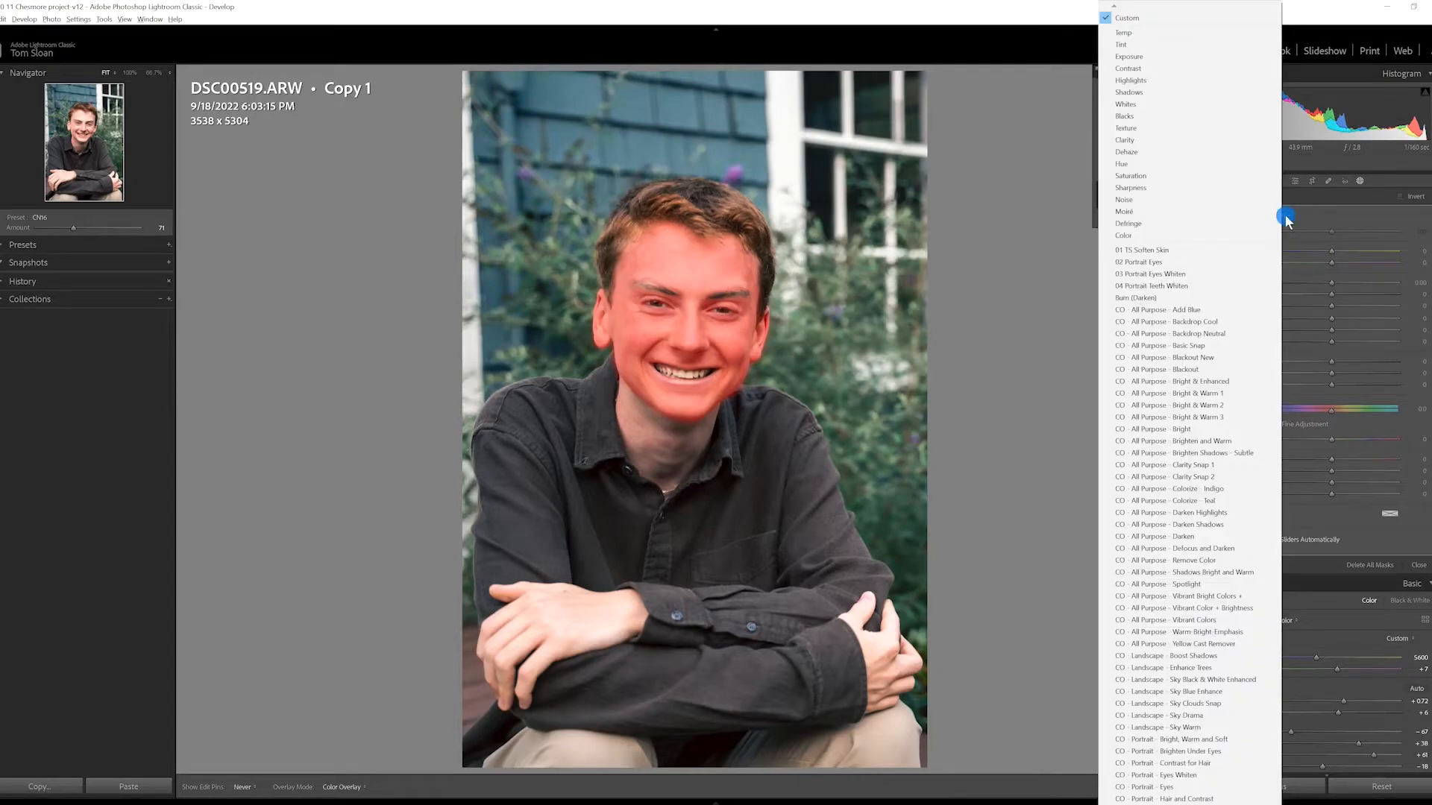
click(1149, 252)
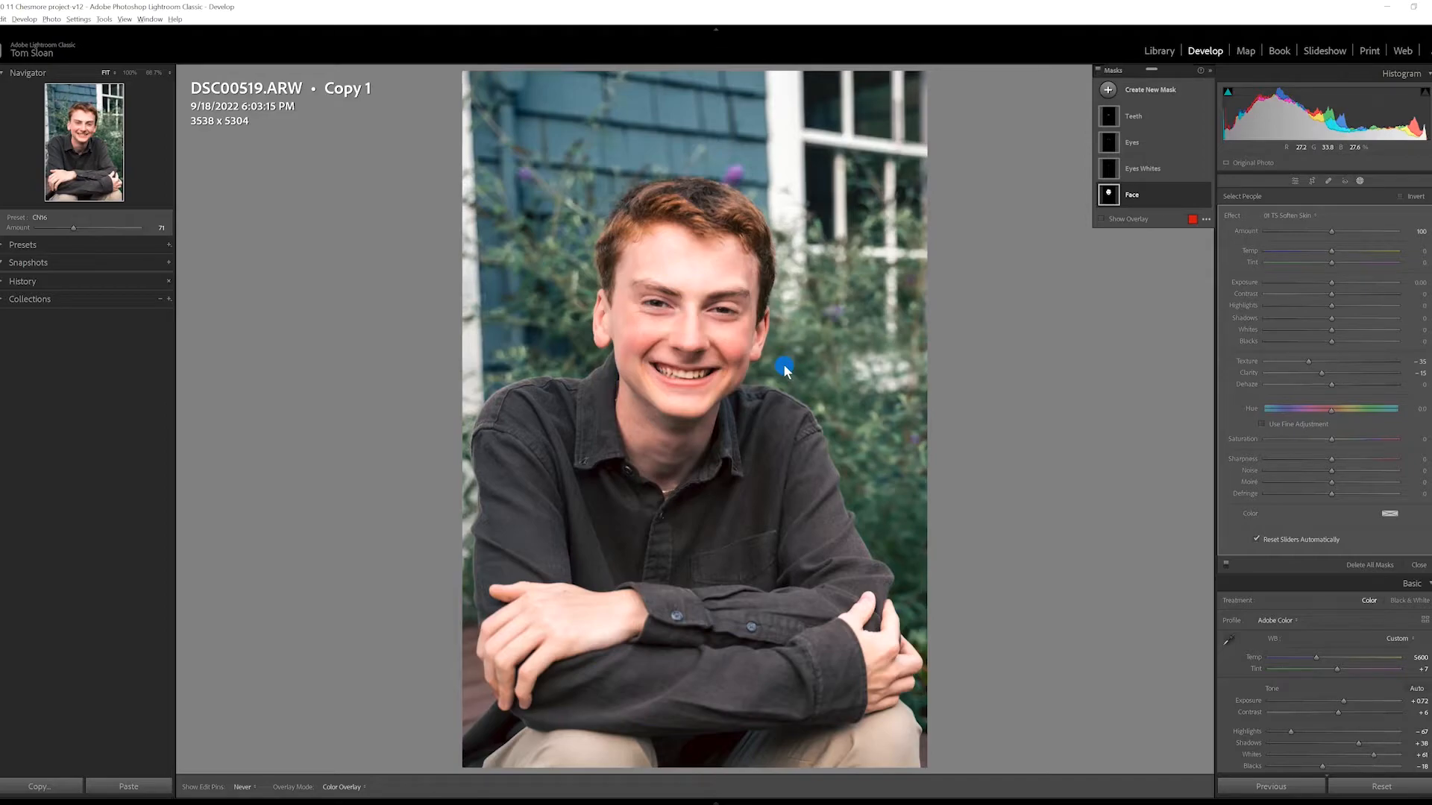
key(ctrl+equal)
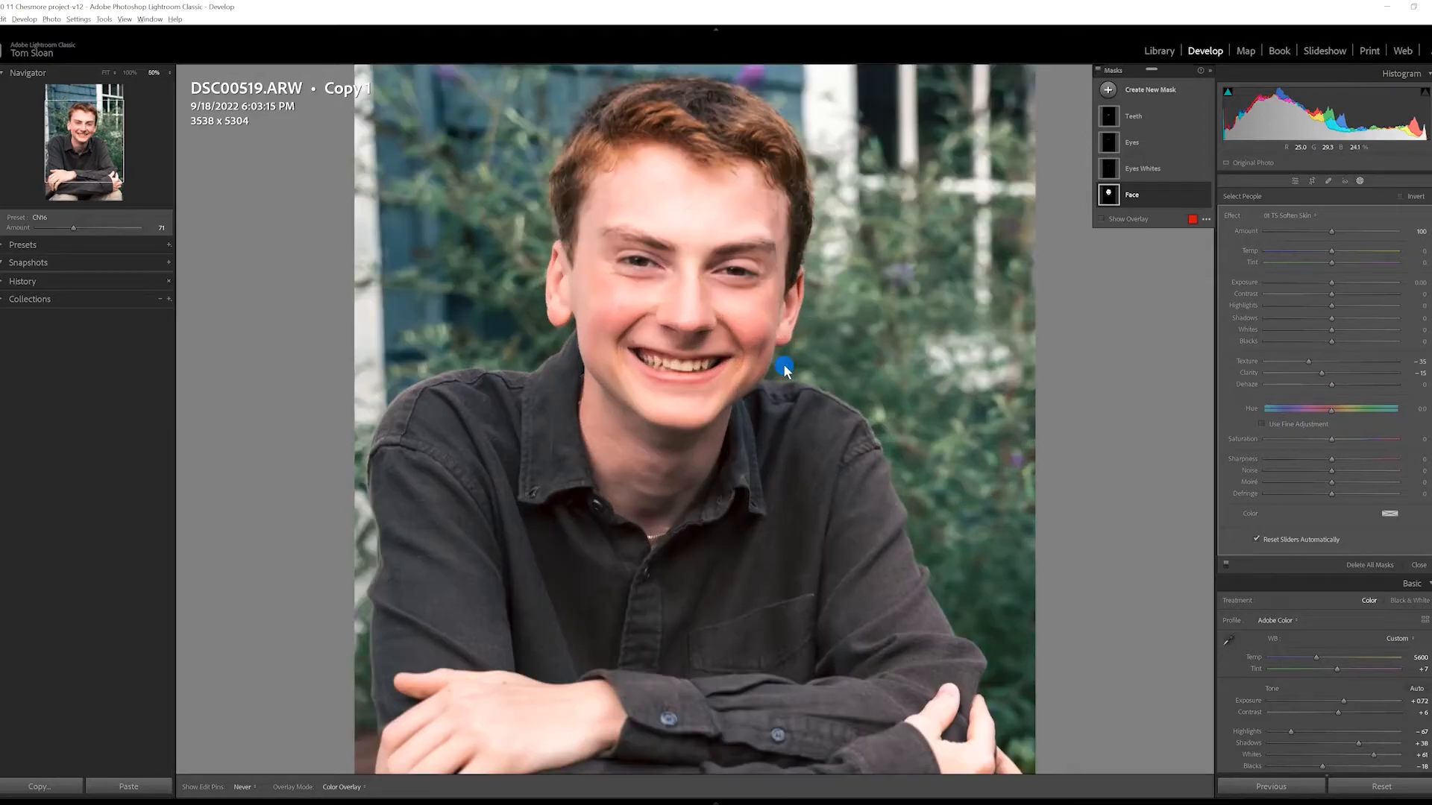
key(ctrl+equal)
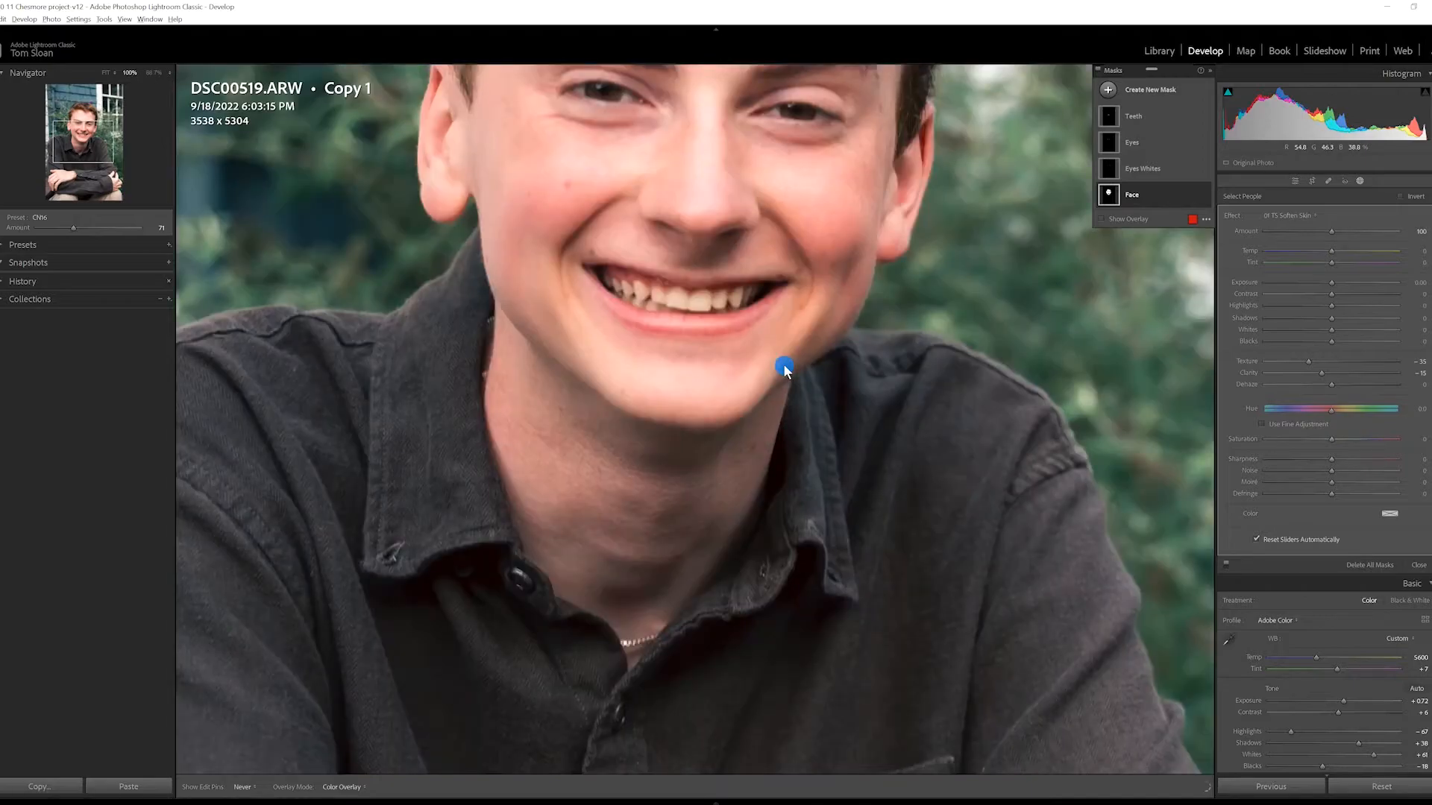
mouse_move(783, 364)
mouse_down()
mouse_move(809, 666)
mouse_move(783, 628)
mouse_up()
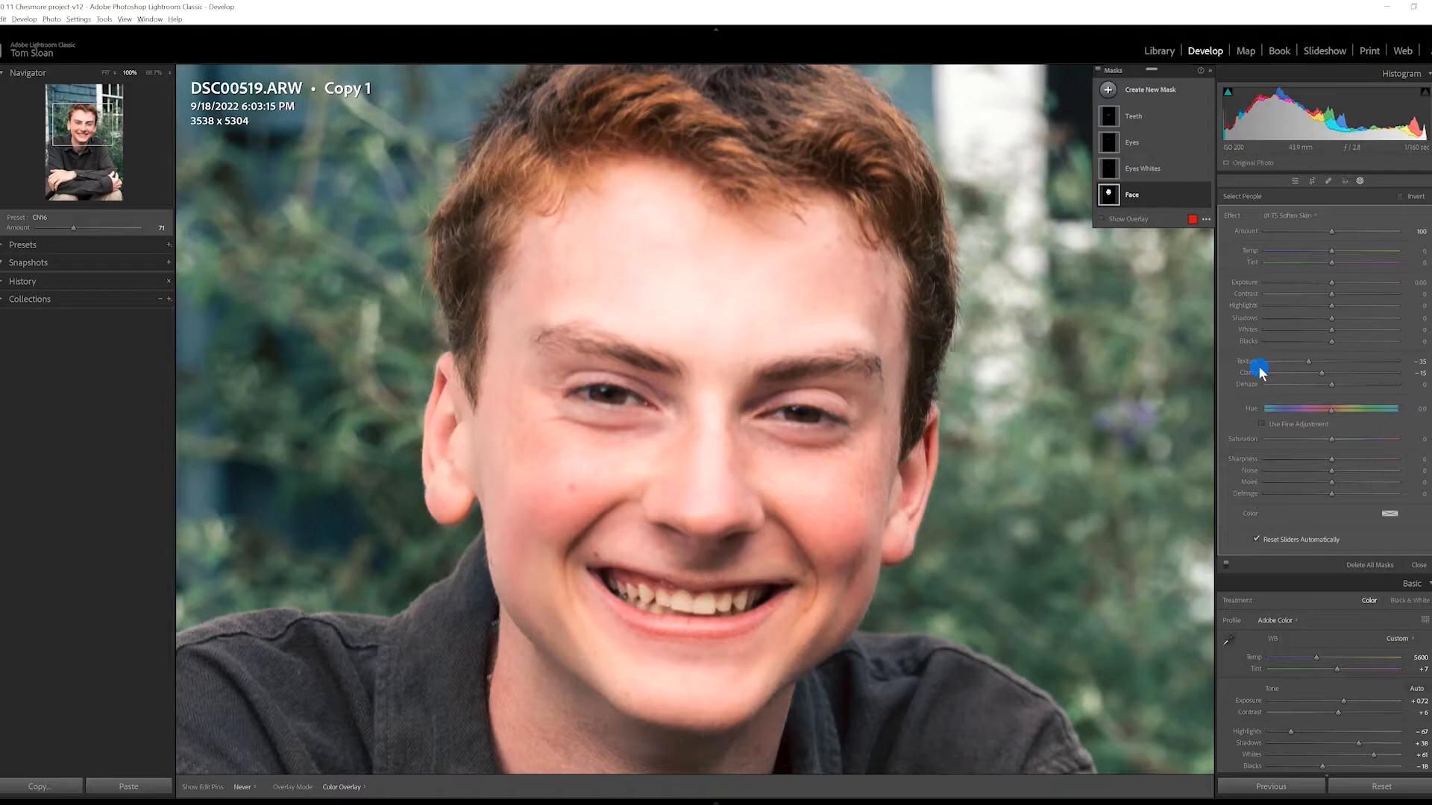
mouse_move(1196, 192)
click(1206, 194)
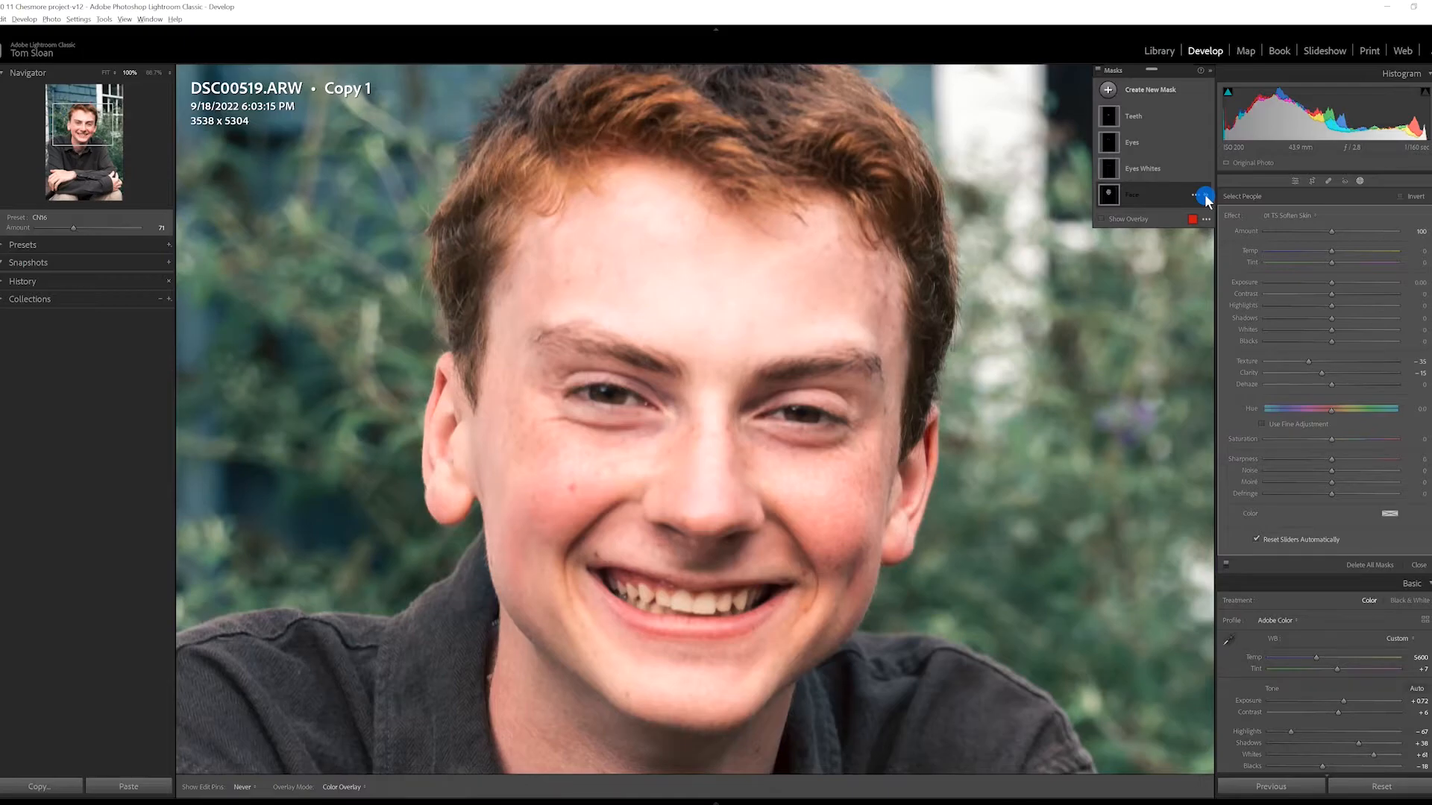
click(1205, 196)
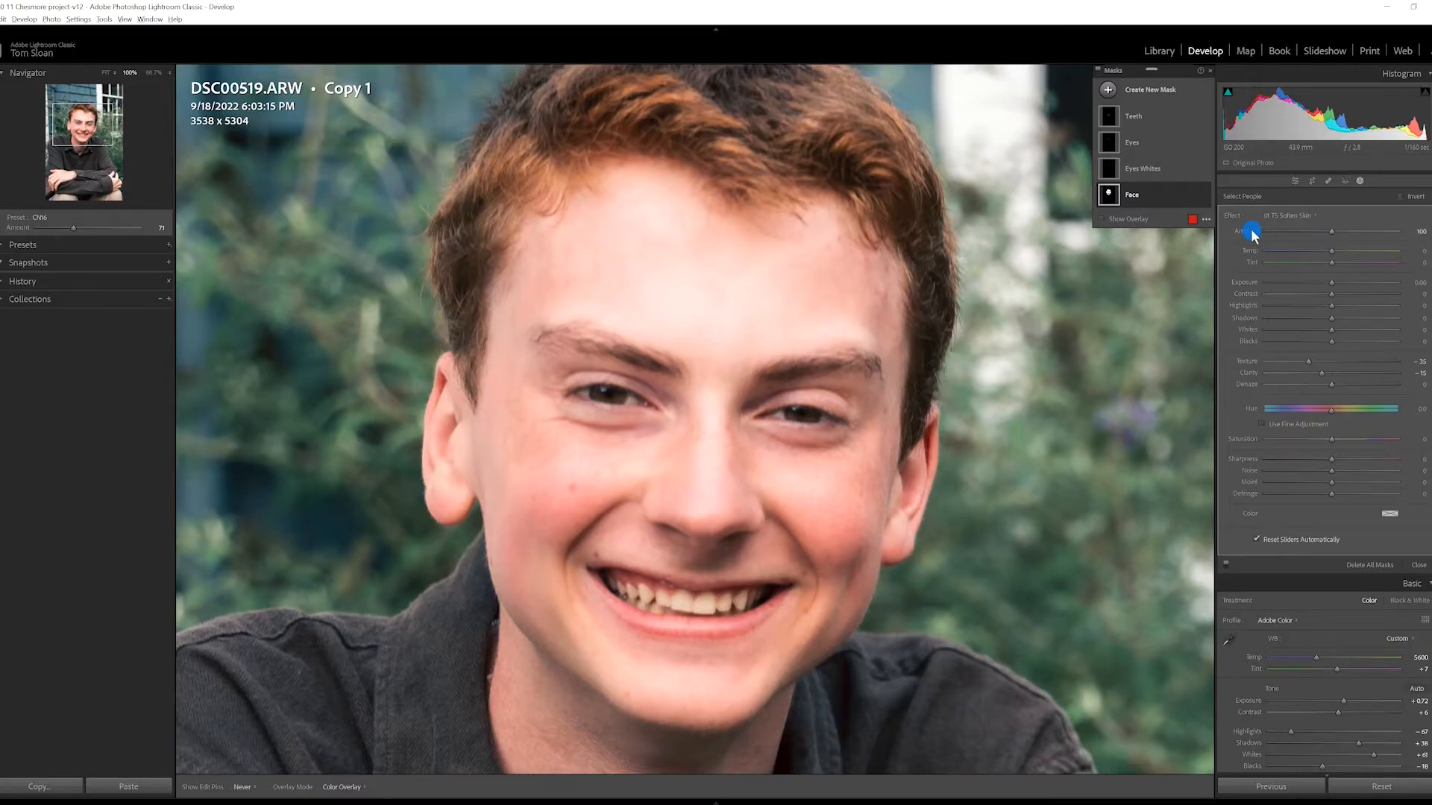
Reduce the Face mask's effect amount to 35 and compare the portrait with the mask off and on.
click(1331, 234)
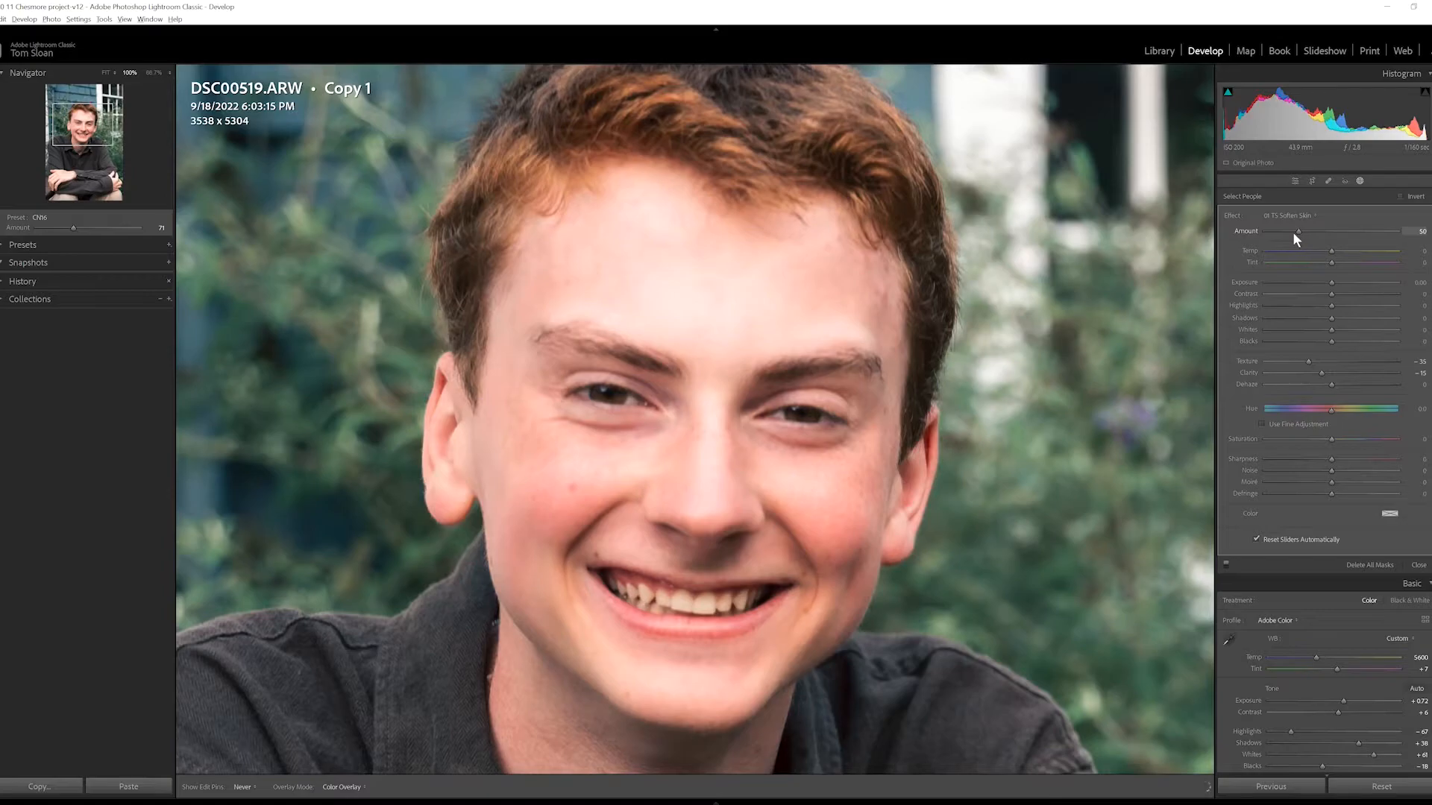
drag(1296, 233, 1288, 233)
click(1206, 196)
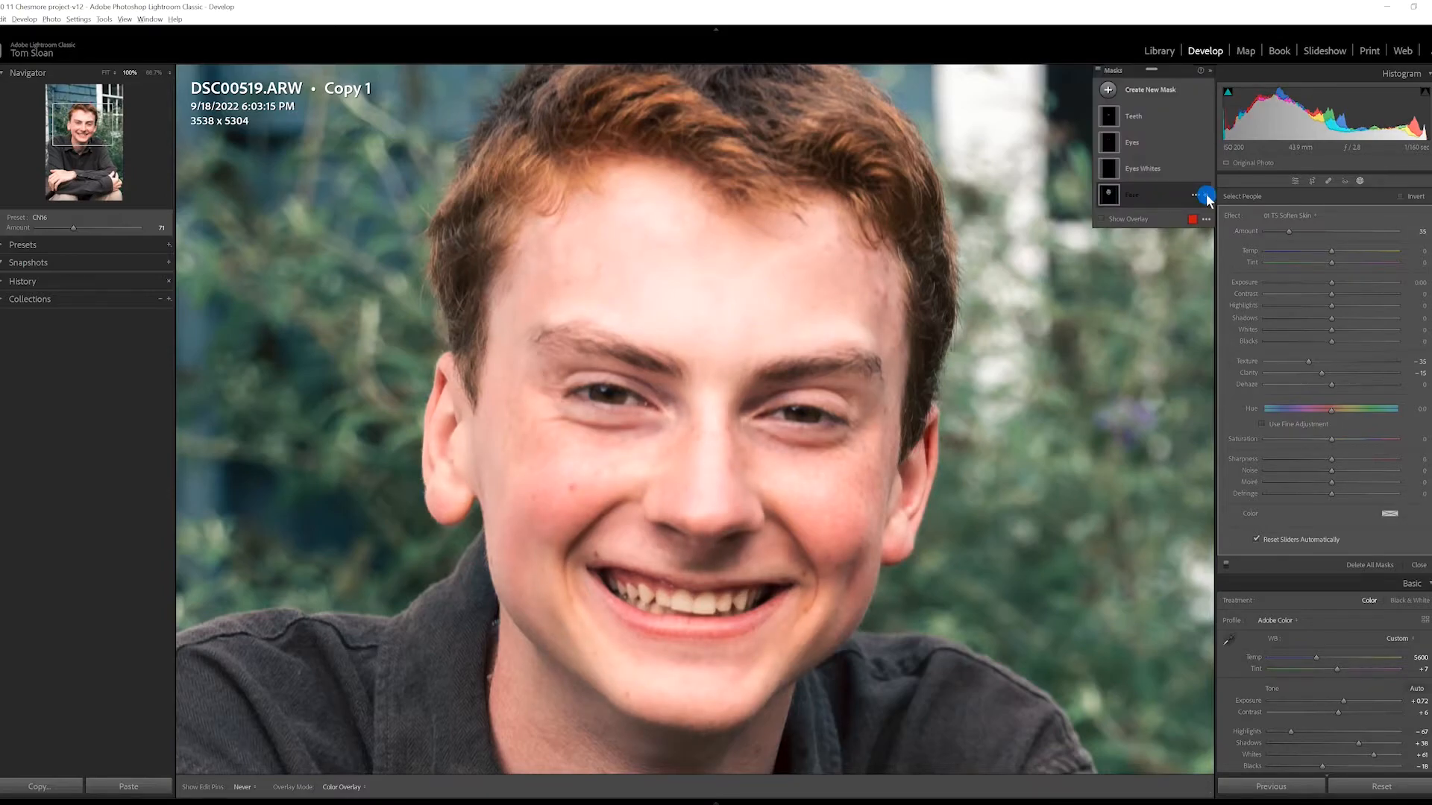
click(1206, 194)
Apply the 03 Portrait Eyes Whiten preset to the Eyes Whites mask and compare the eyes with the mask off and on.
click(1154, 173)
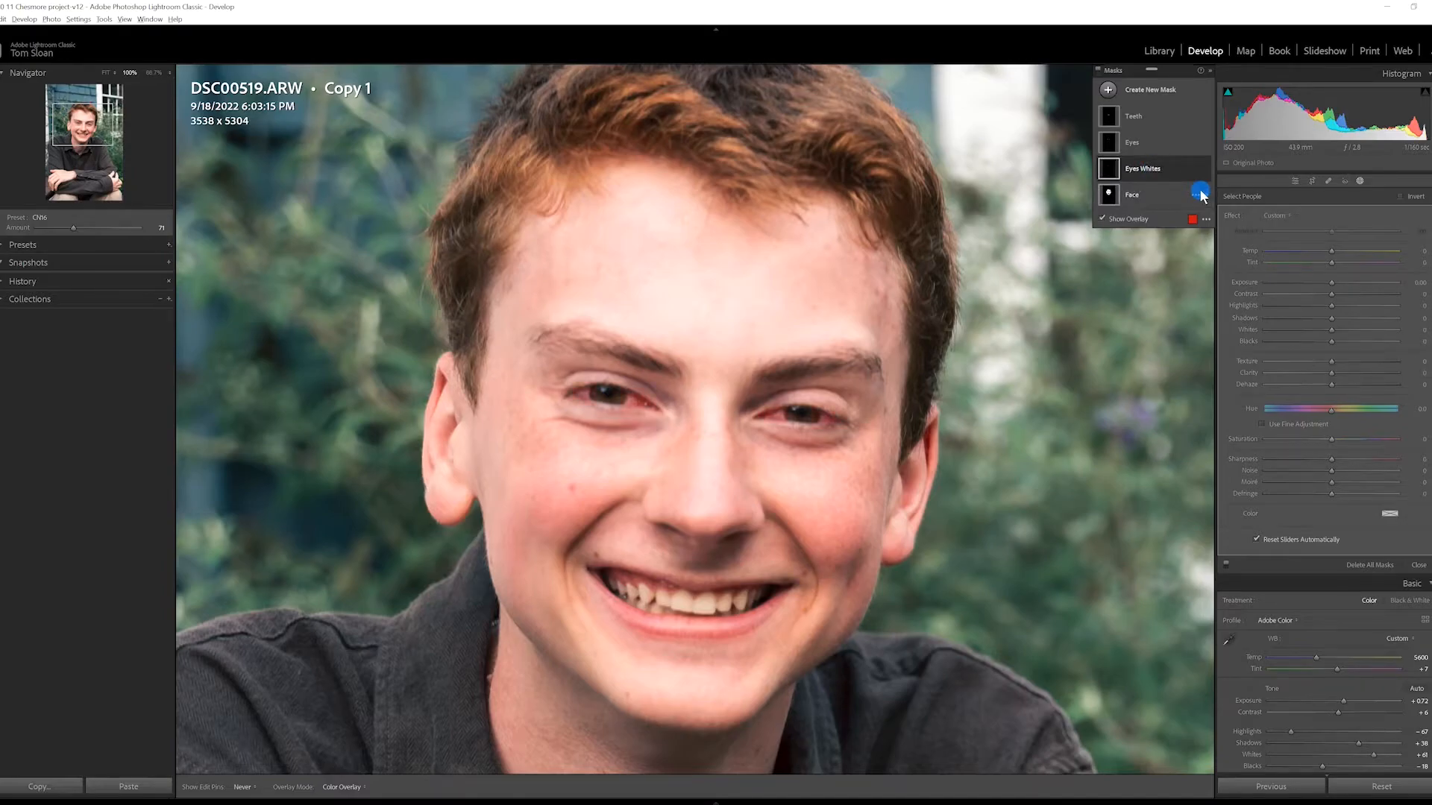
drag(1314, 222, 1282, 221)
click(1282, 218)
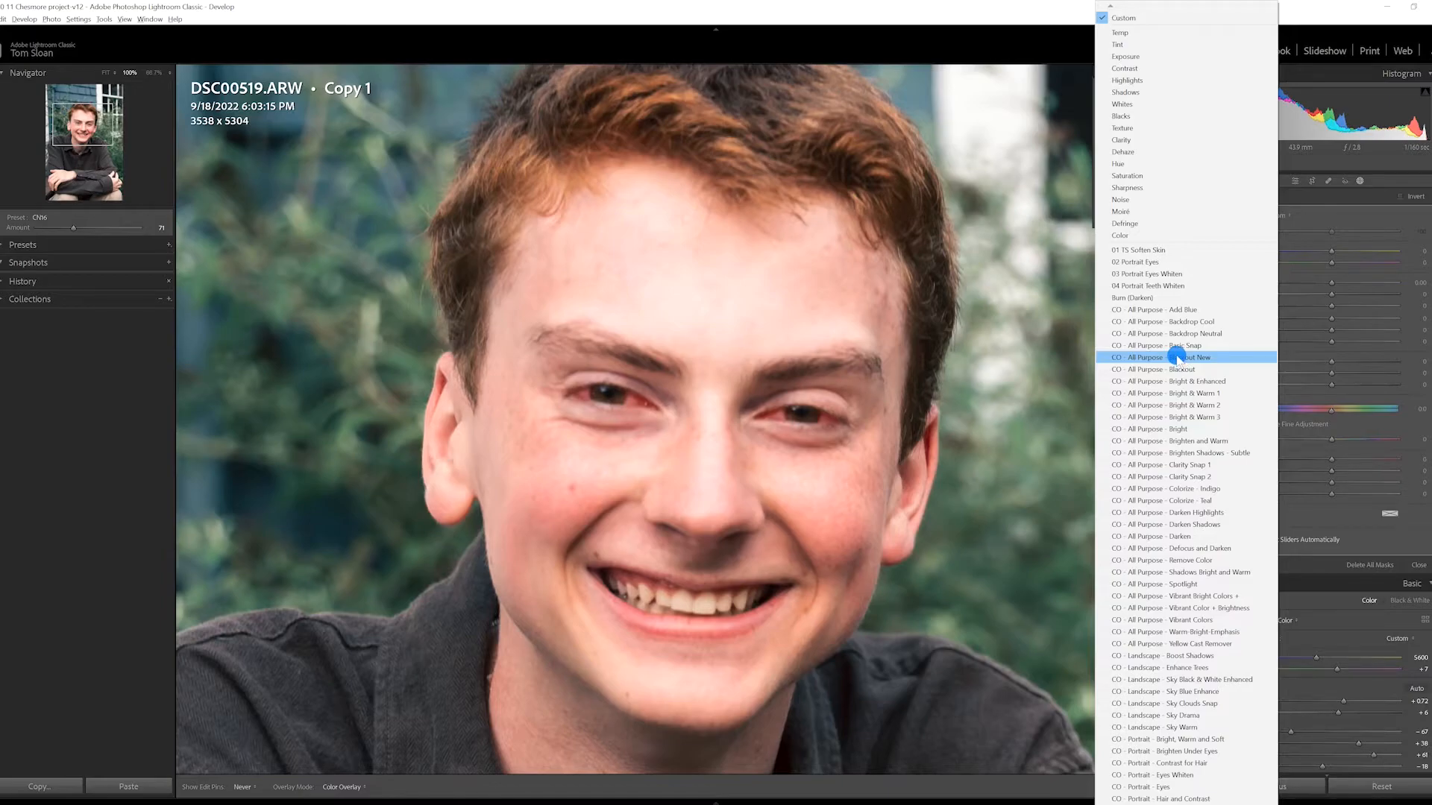
click(1173, 276)
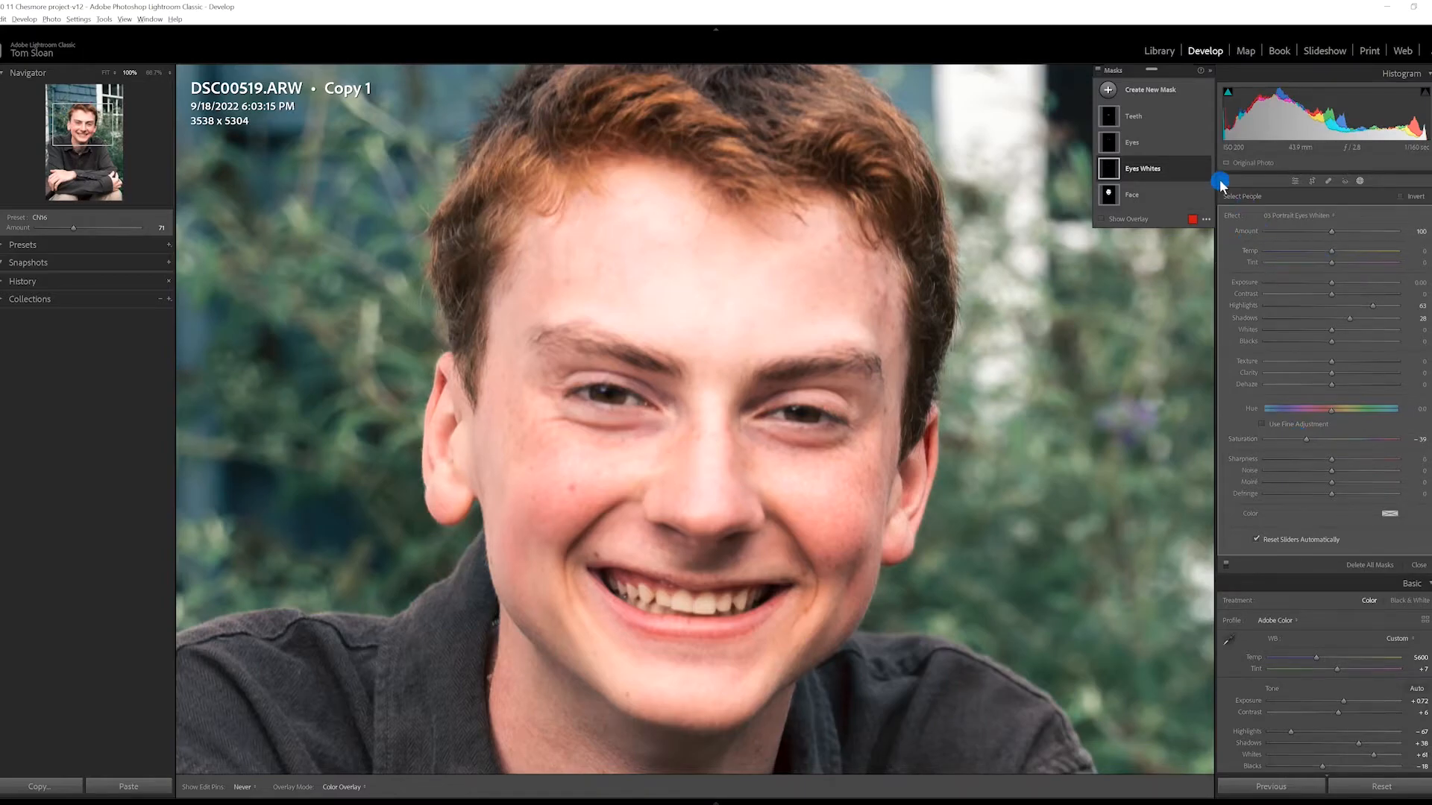
mouse_move(1208, 171)
click(1207, 170)
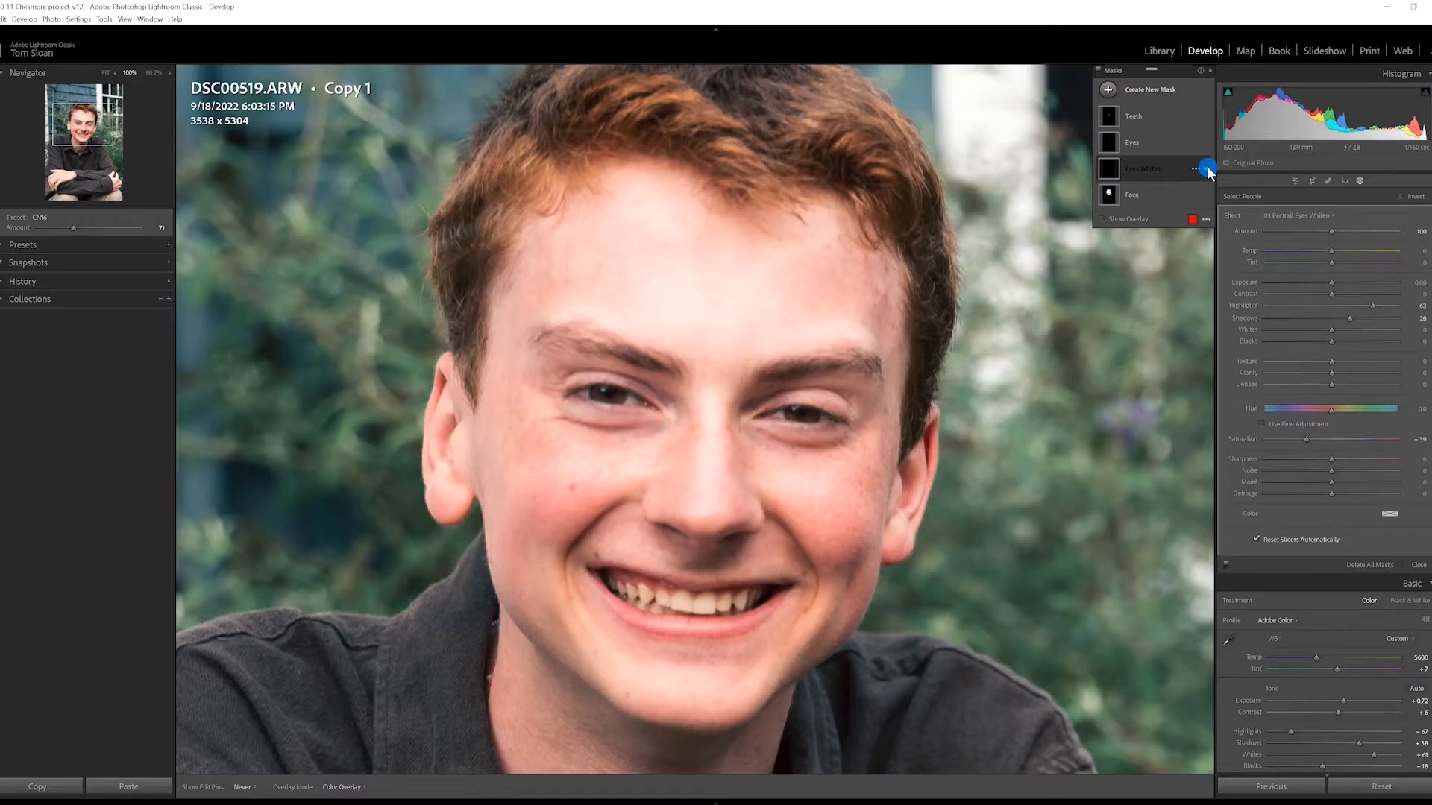
click(1207, 170)
Apply the 02 Portrait Eyes preset to the Eyes mask.
click(1145, 142)
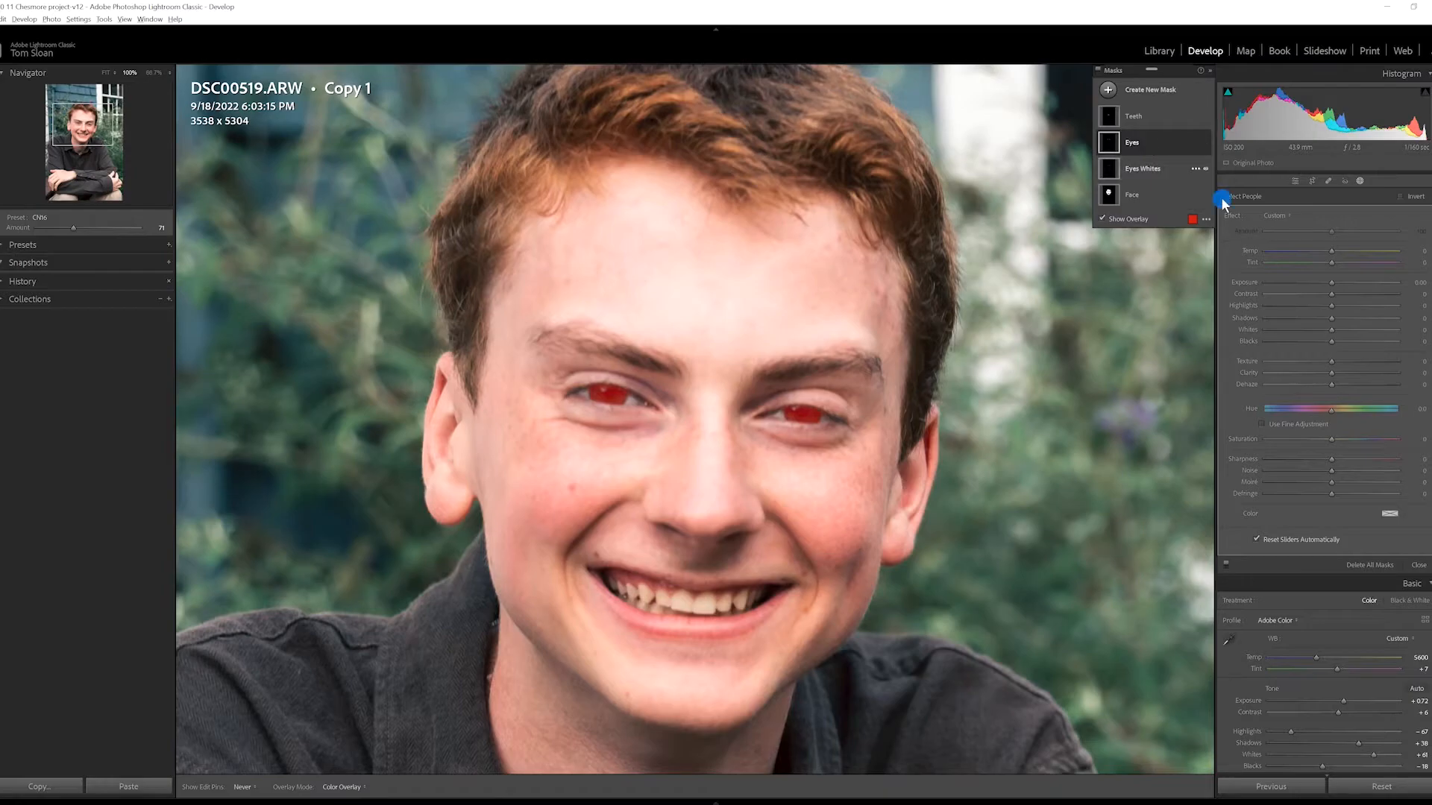
click(1276, 218)
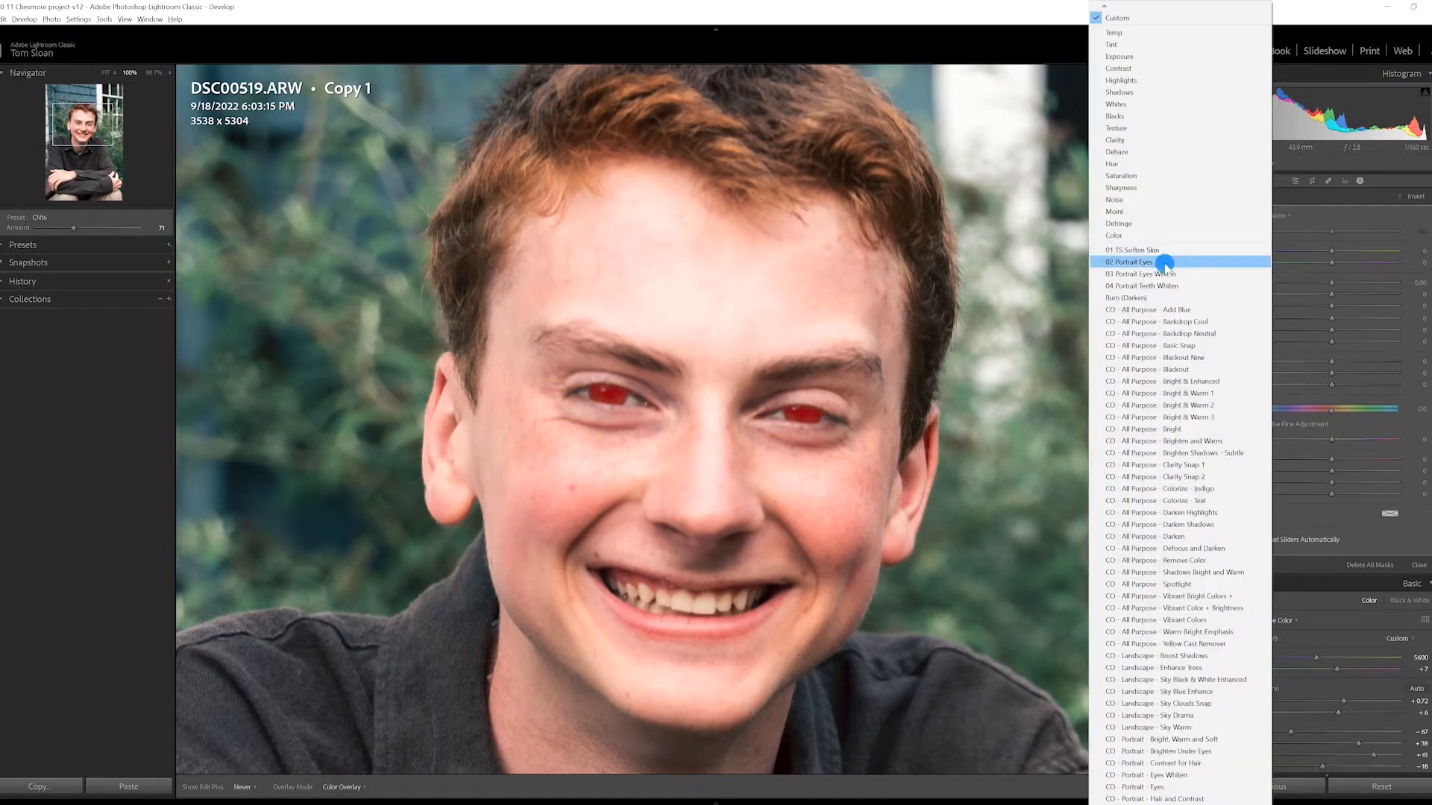
click(1165, 262)
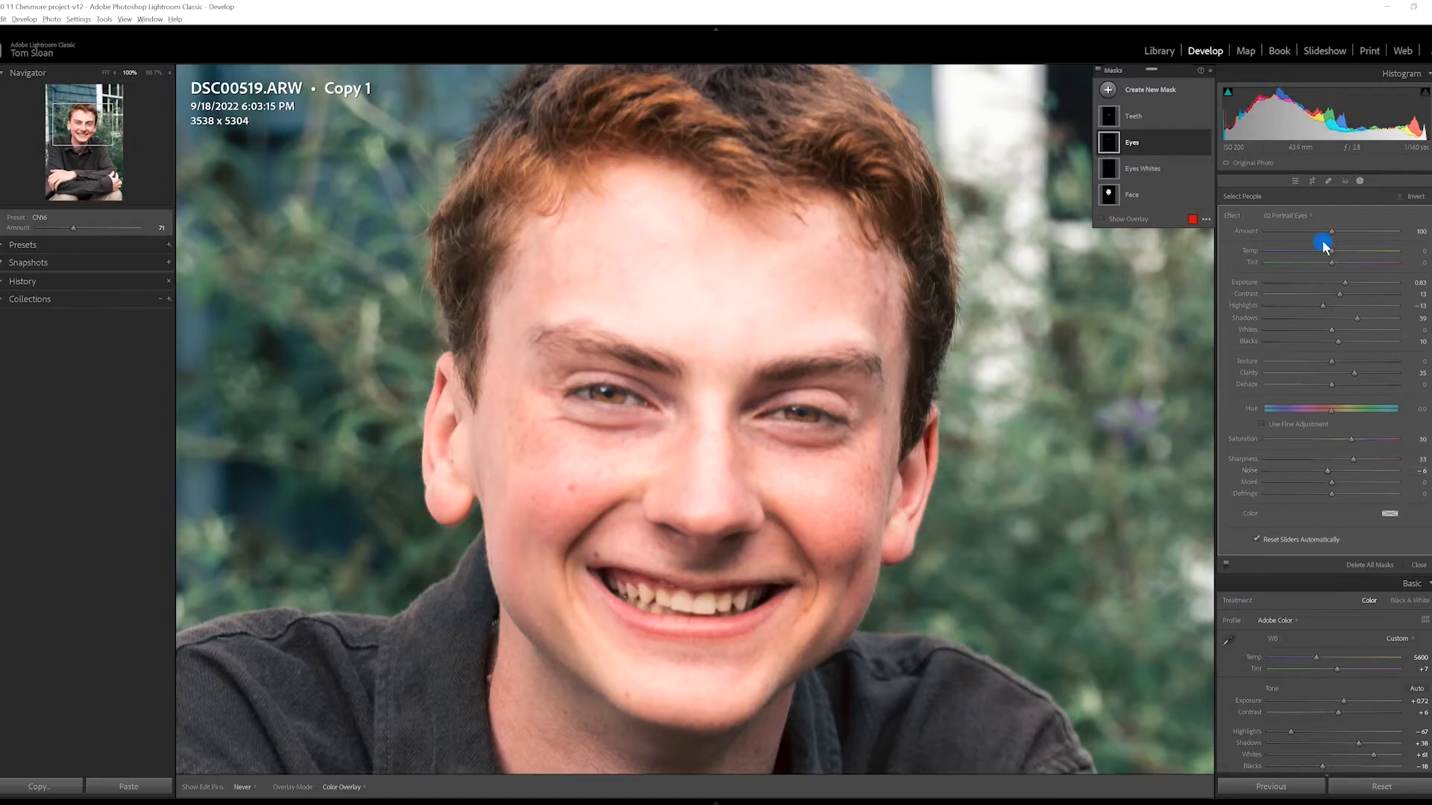
Set the Eyes mask's effect amount to 35 and compare the irises with the mask off and on.
click(1414, 229)
click(1421, 233)
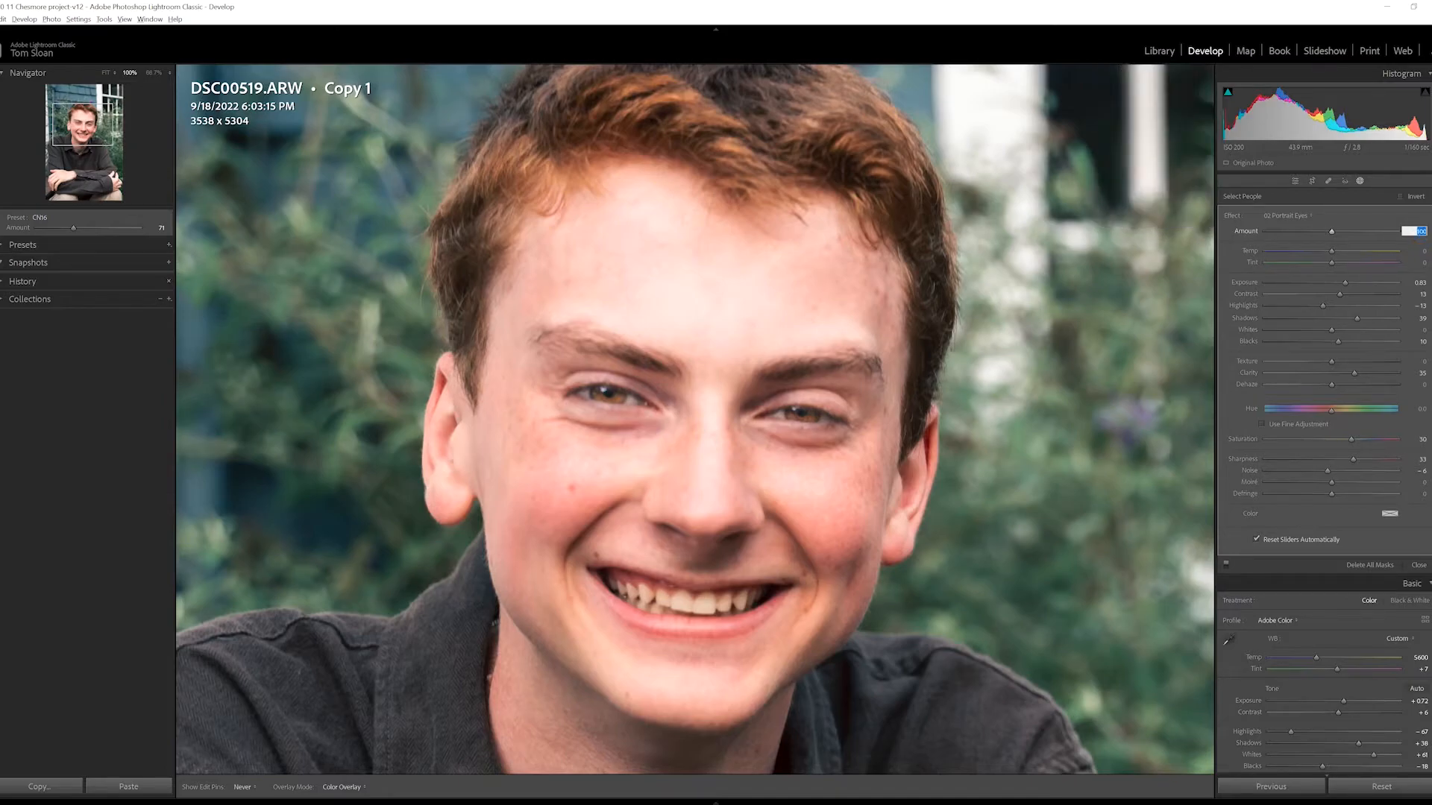
text(35)
key(Return)
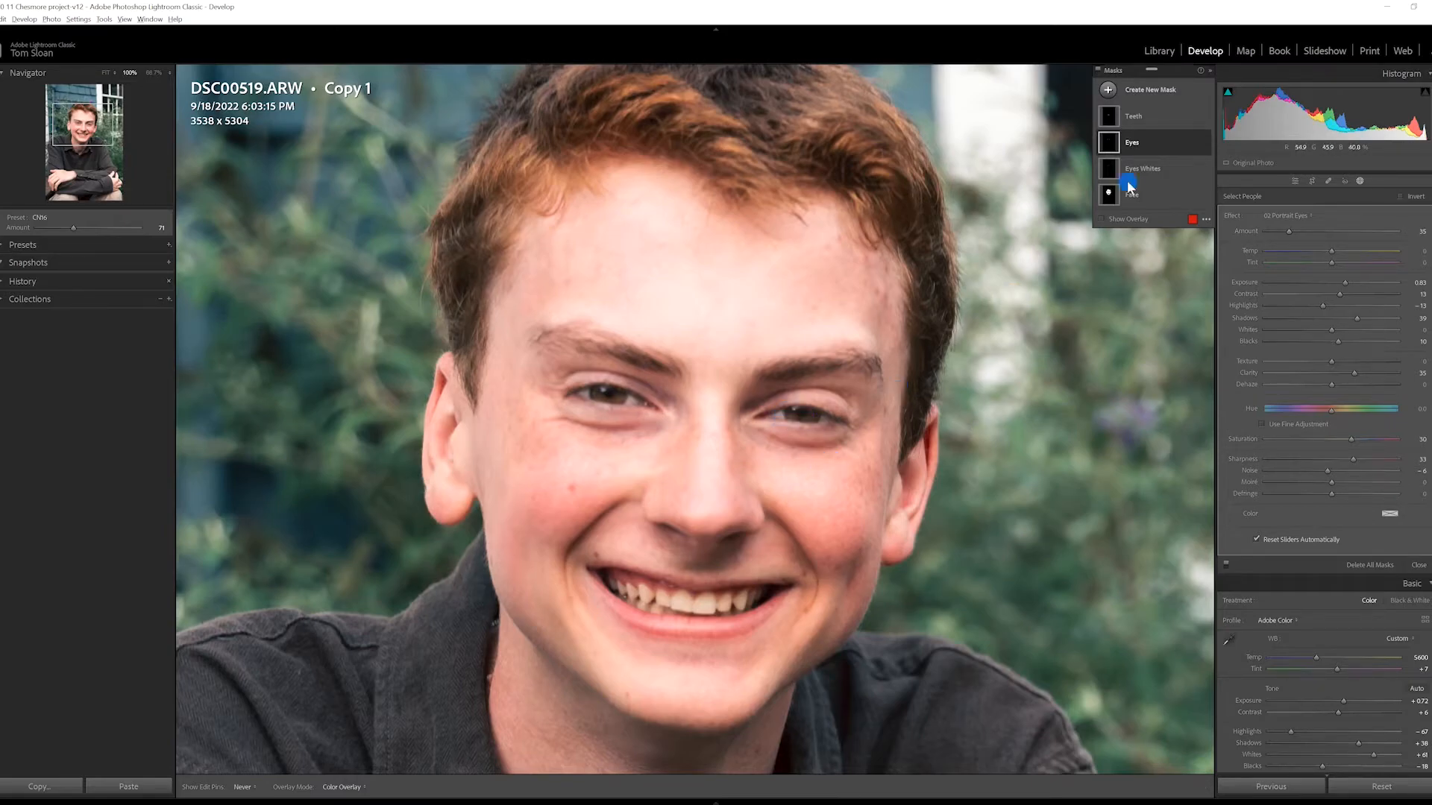
click(1206, 142)
click(1207, 141)
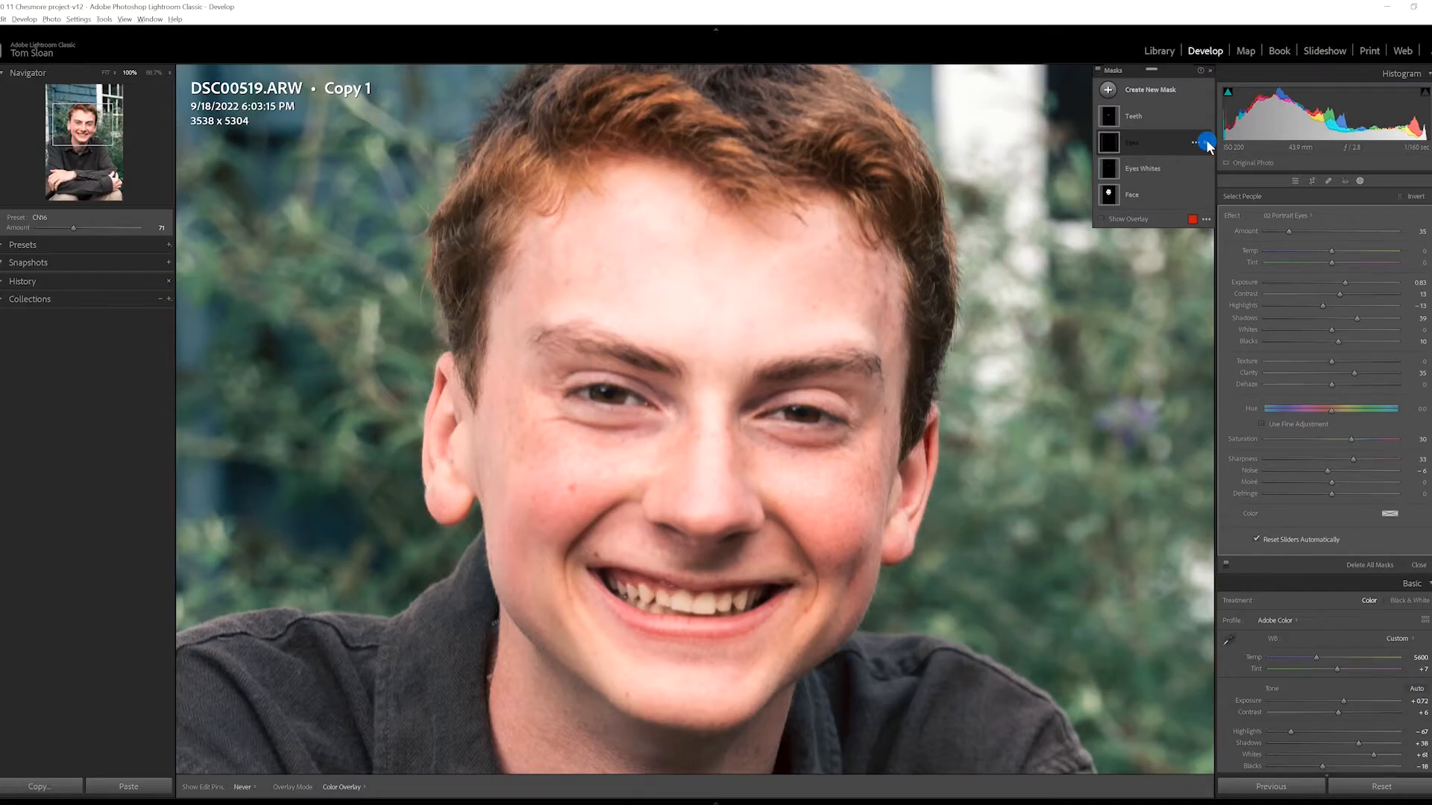
click(1207, 142)
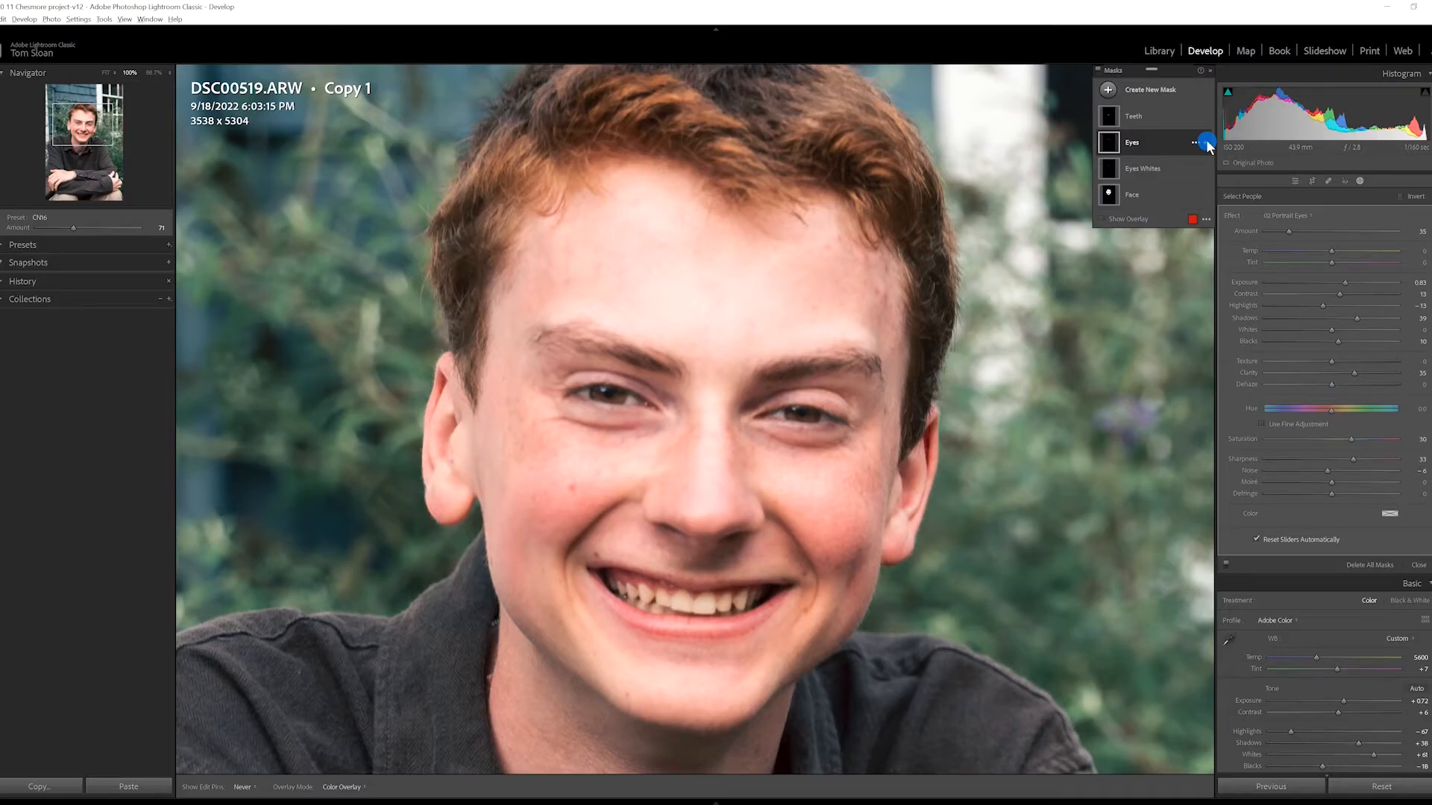
Apply the 04 Portrait Teeth Whiten preset to the Teeth mask.
click(1135, 117)
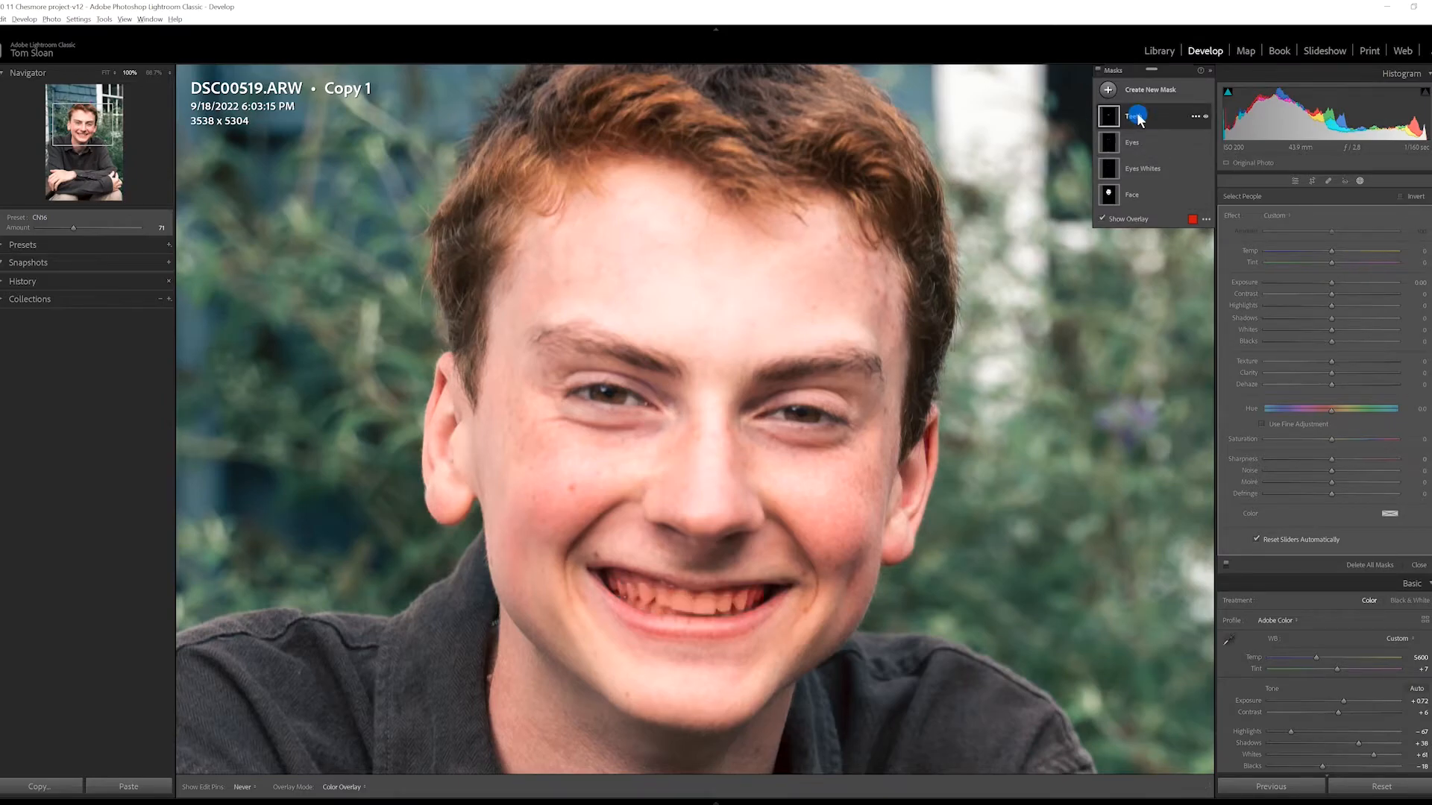
click(1274, 216)
click(1287, 213)
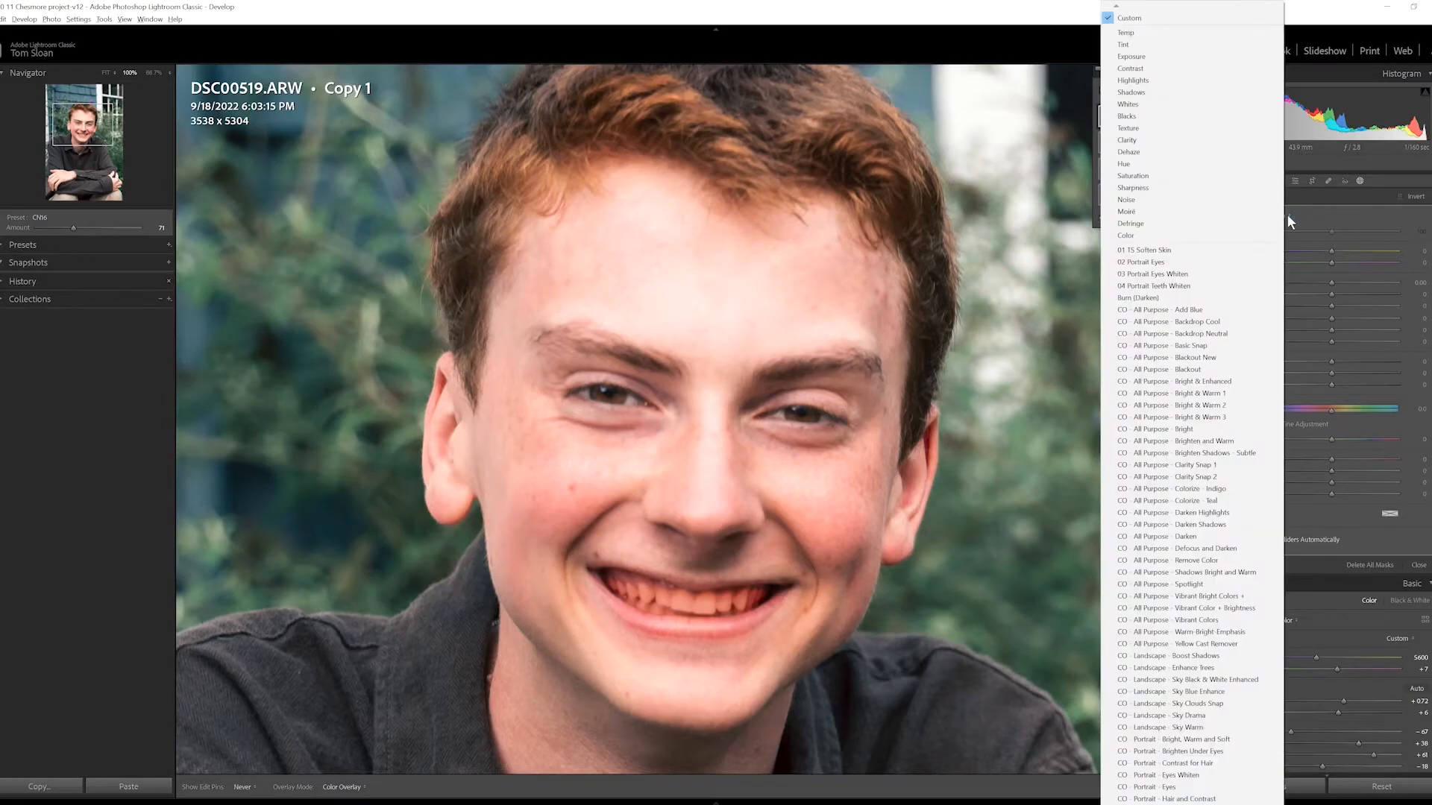
click(1179, 287)
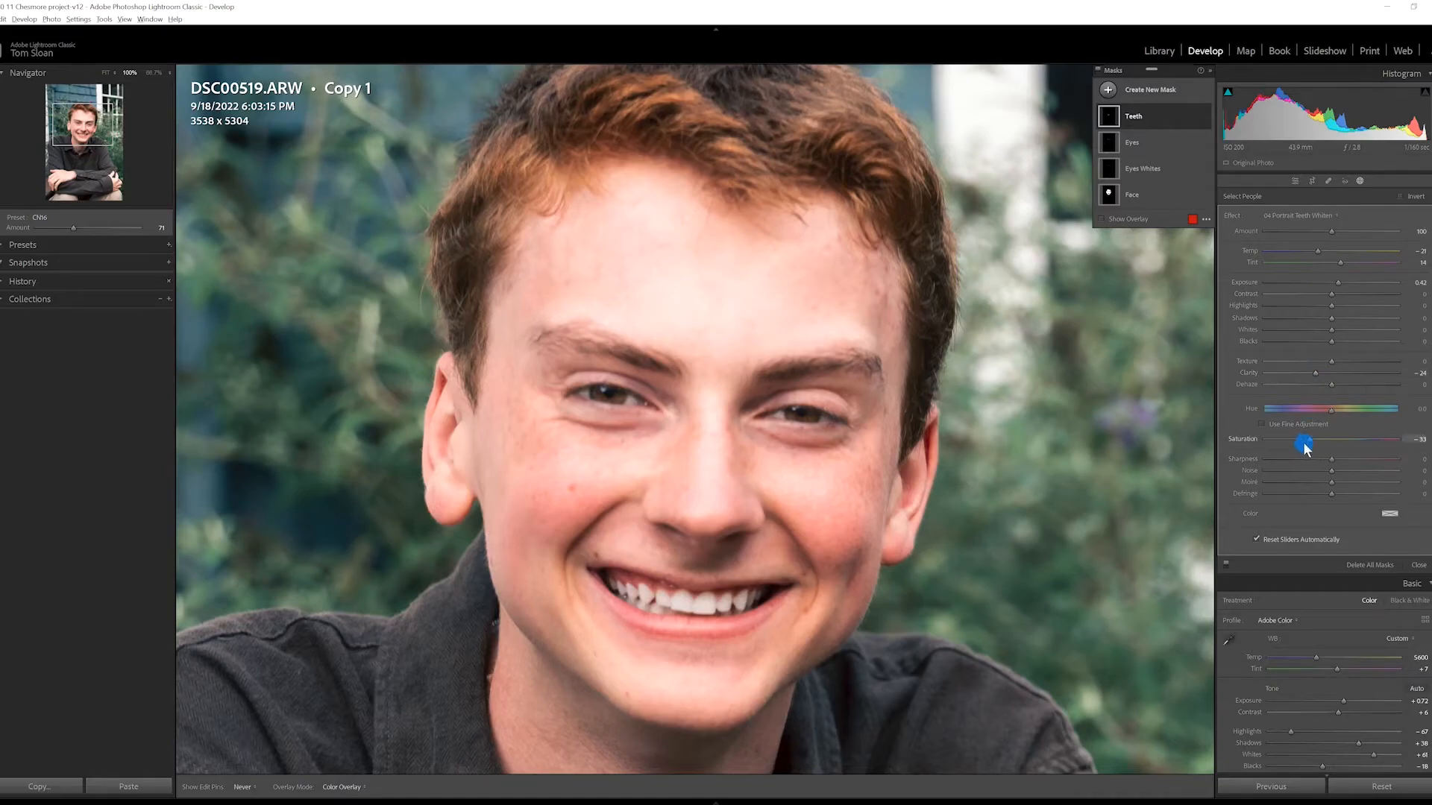
Set the Teeth mask's effect amount to 80 and compare the teeth with the mask off and on.
click(1418, 233)
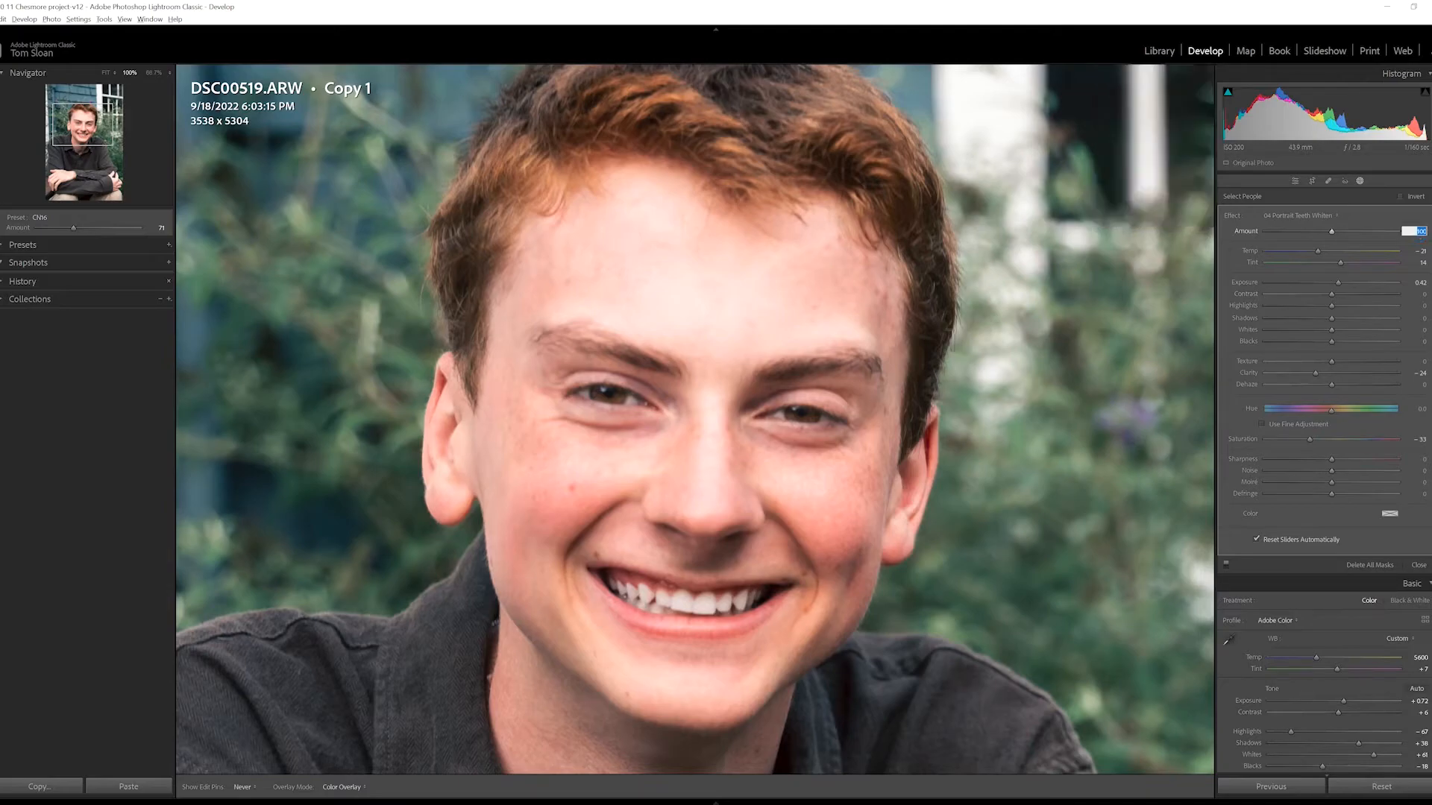
text(80)
key(Return)
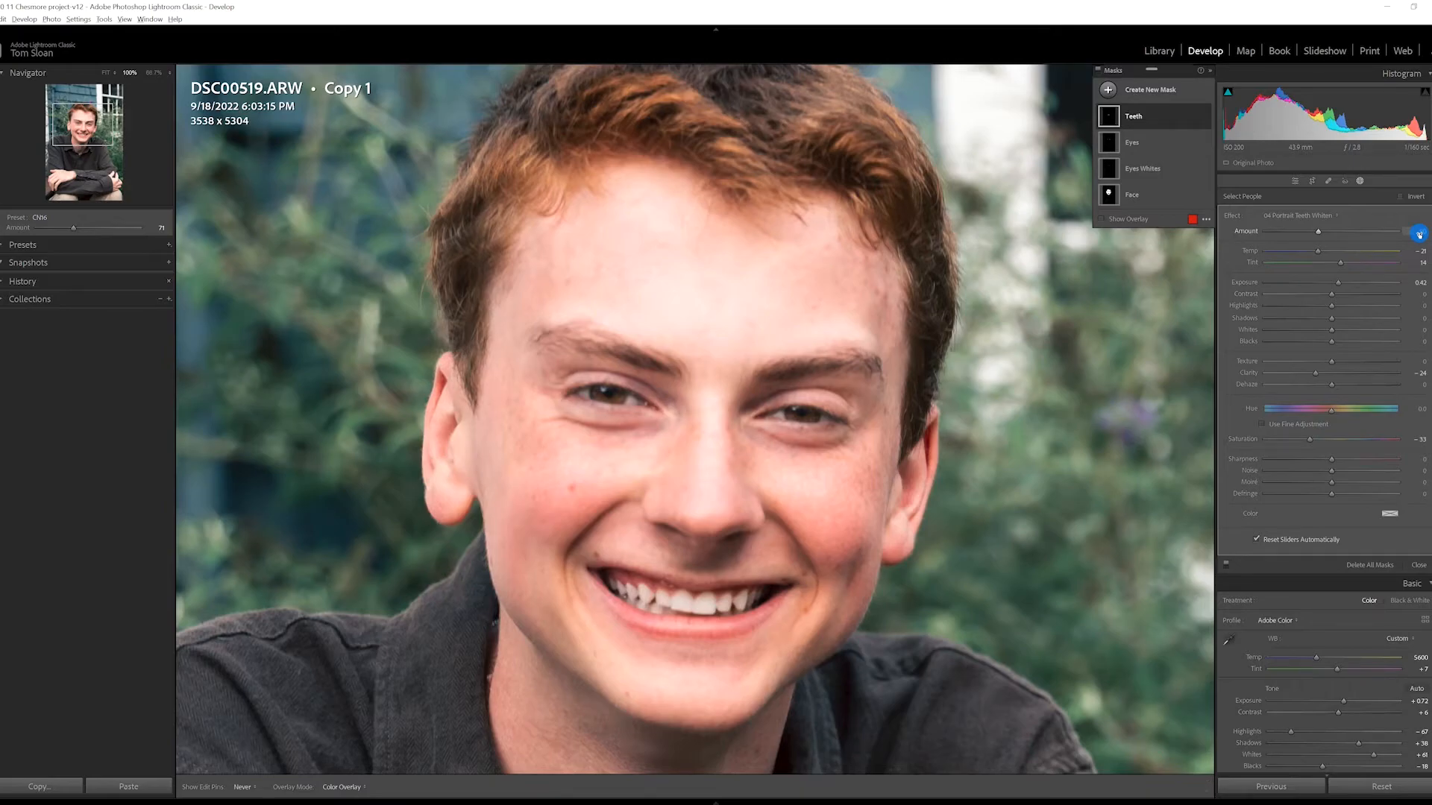
mouse_move(1205, 120)
click(1205, 116)
click(1206, 118)
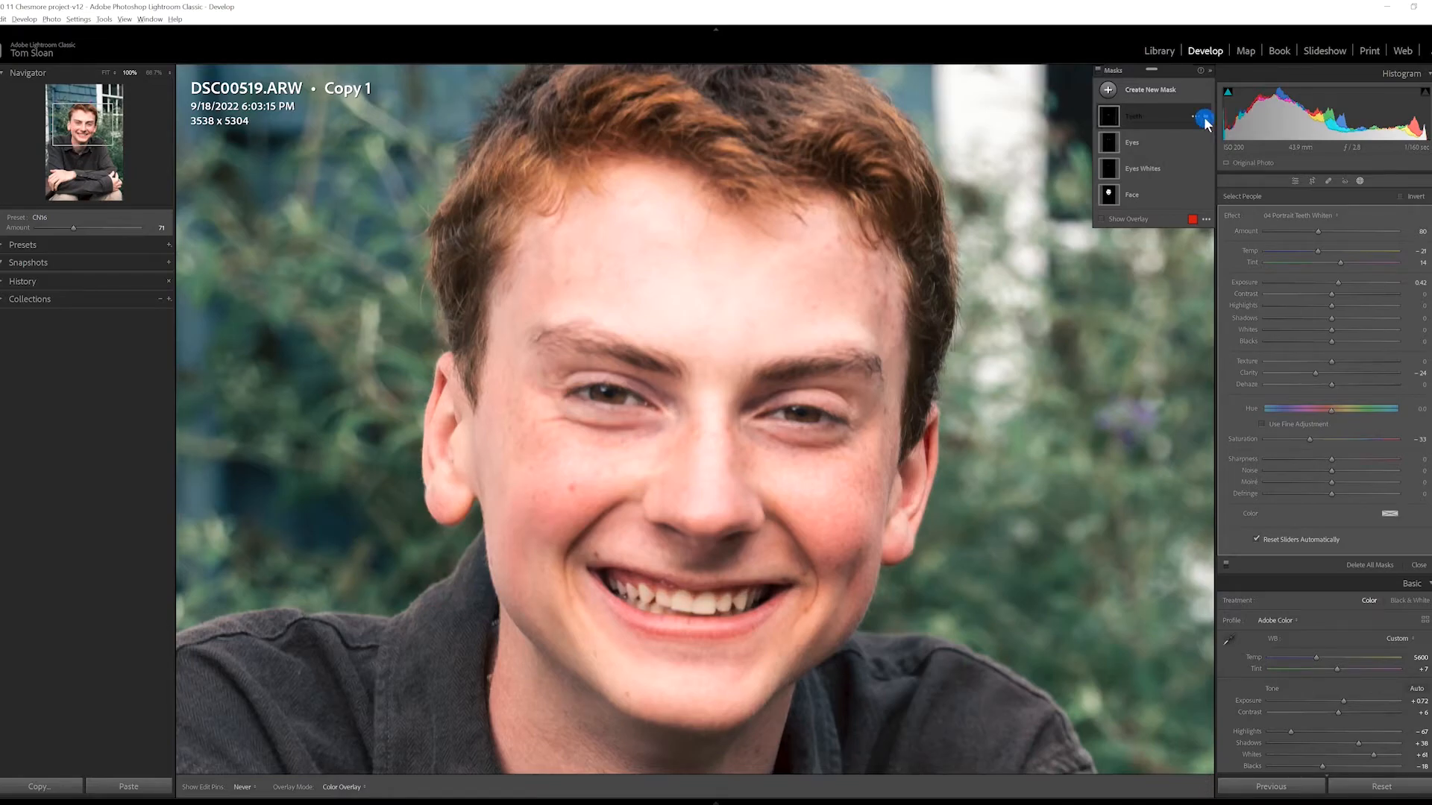
click(1205, 117)
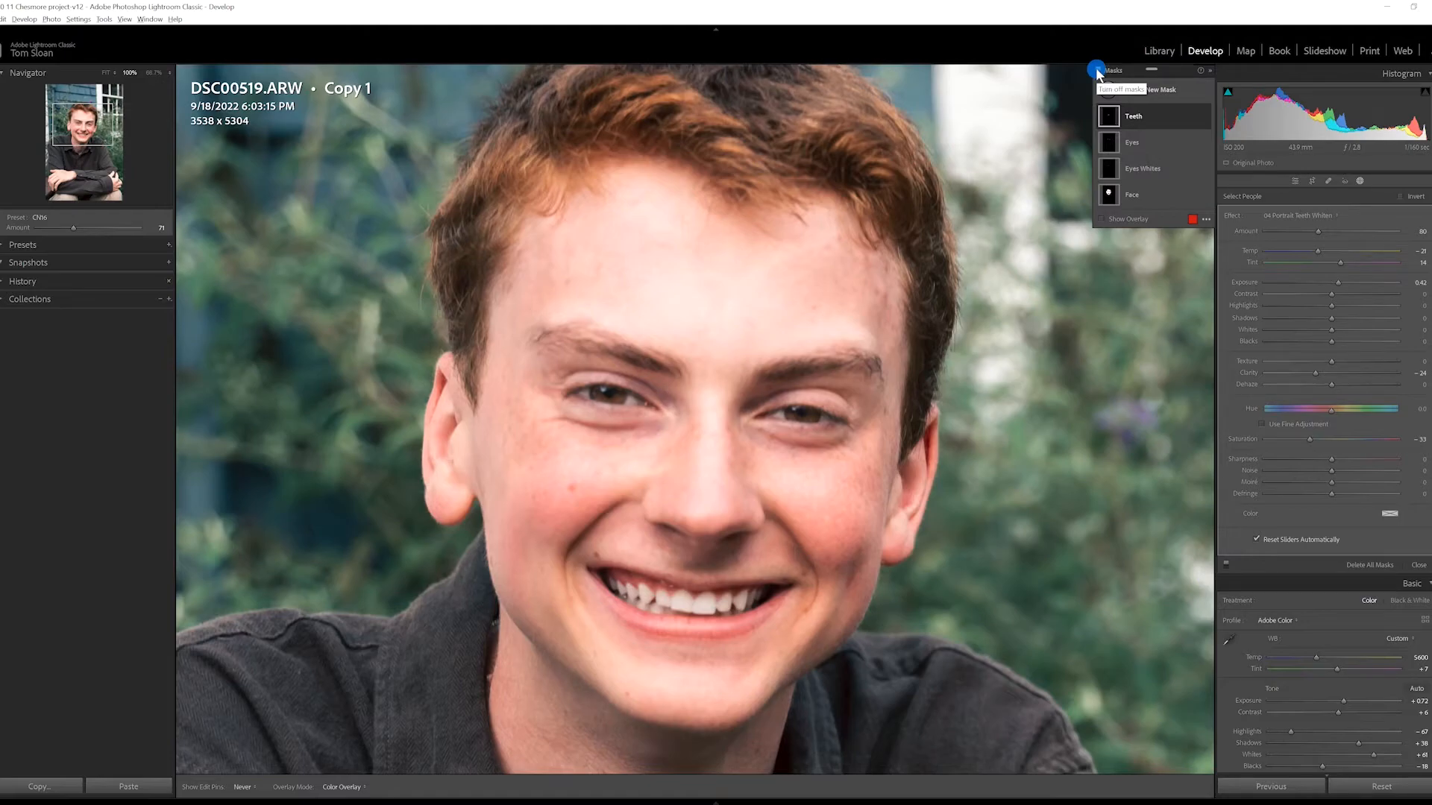
Compare the portrait with all masks off and on, and close masking to view the whole photo.
click(1097, 71)
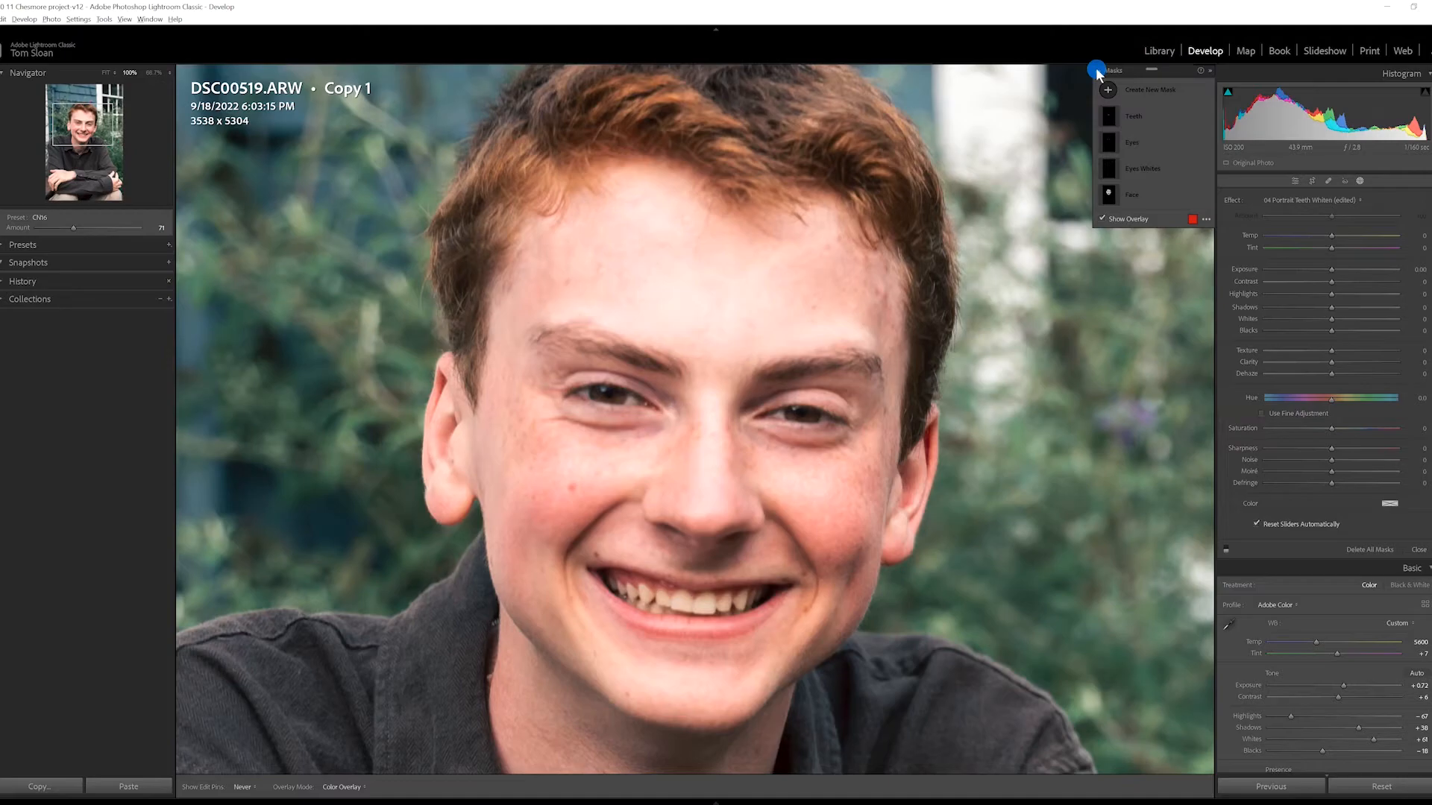
click(1095, 68)
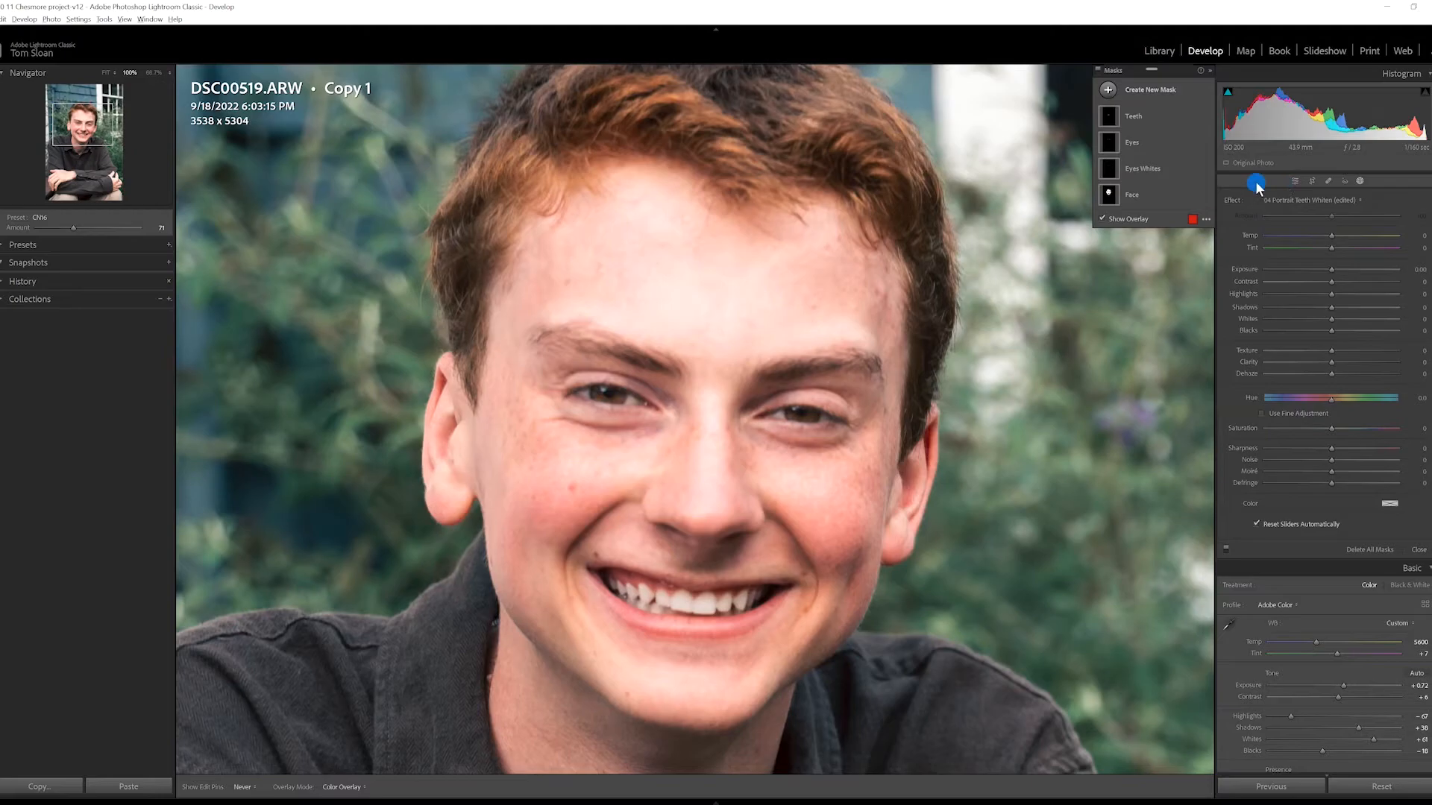
click(1296, 181)
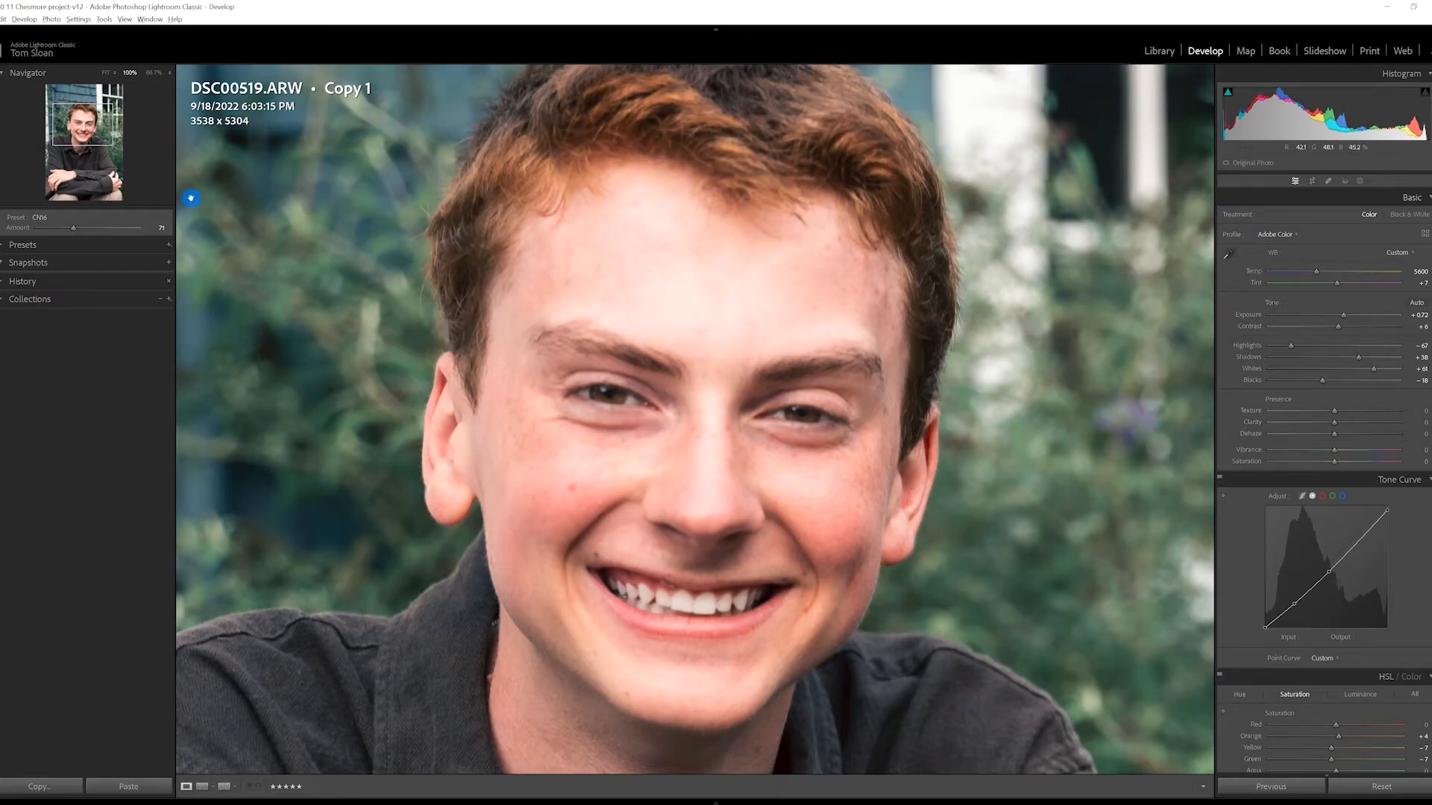
click(106, 73)
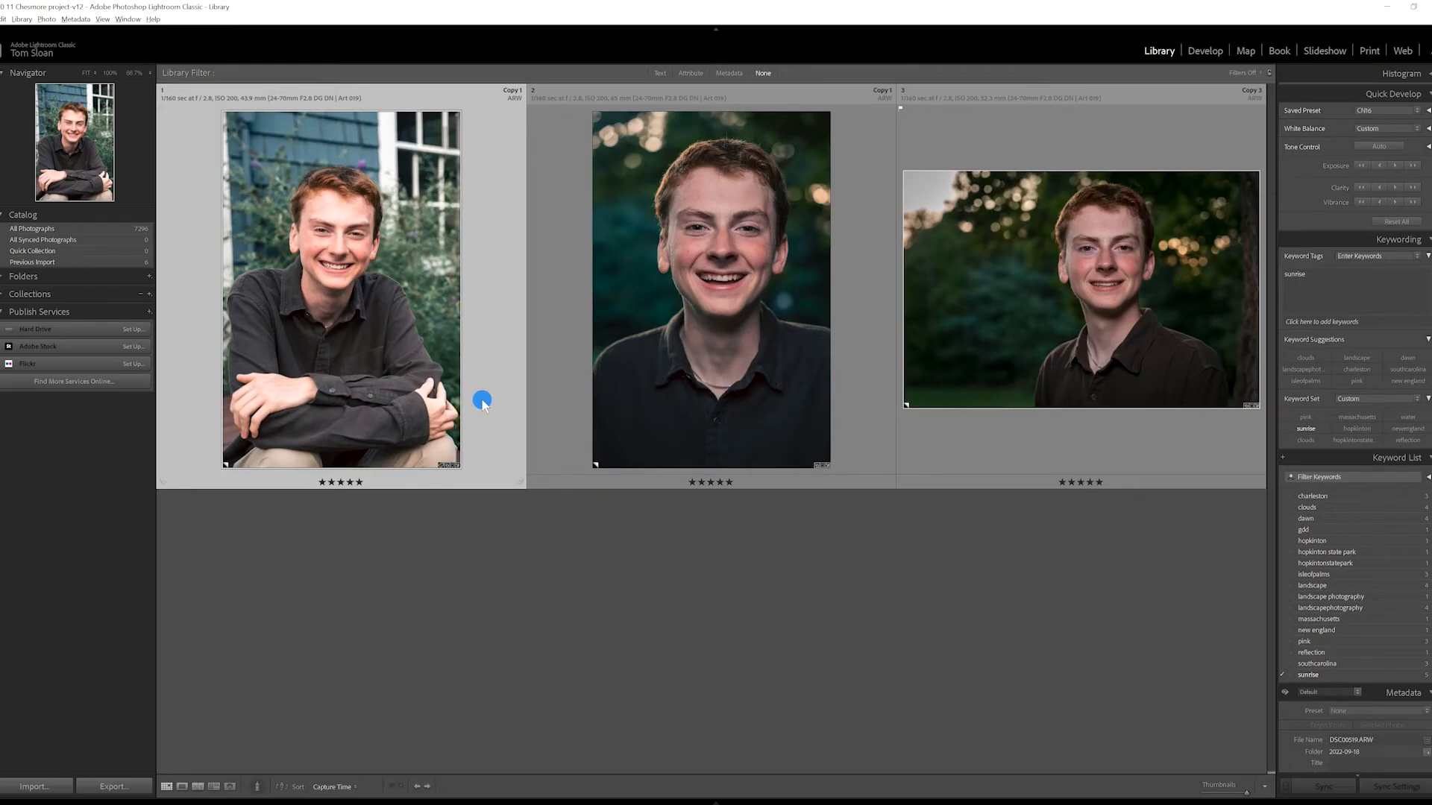
Synchronize only the Masking settings, including Teeth, Eyes, Eyes Whites and Face, from the first portrait to the other two photos.
shift+click(571, 414)
shift+click(963, 456)
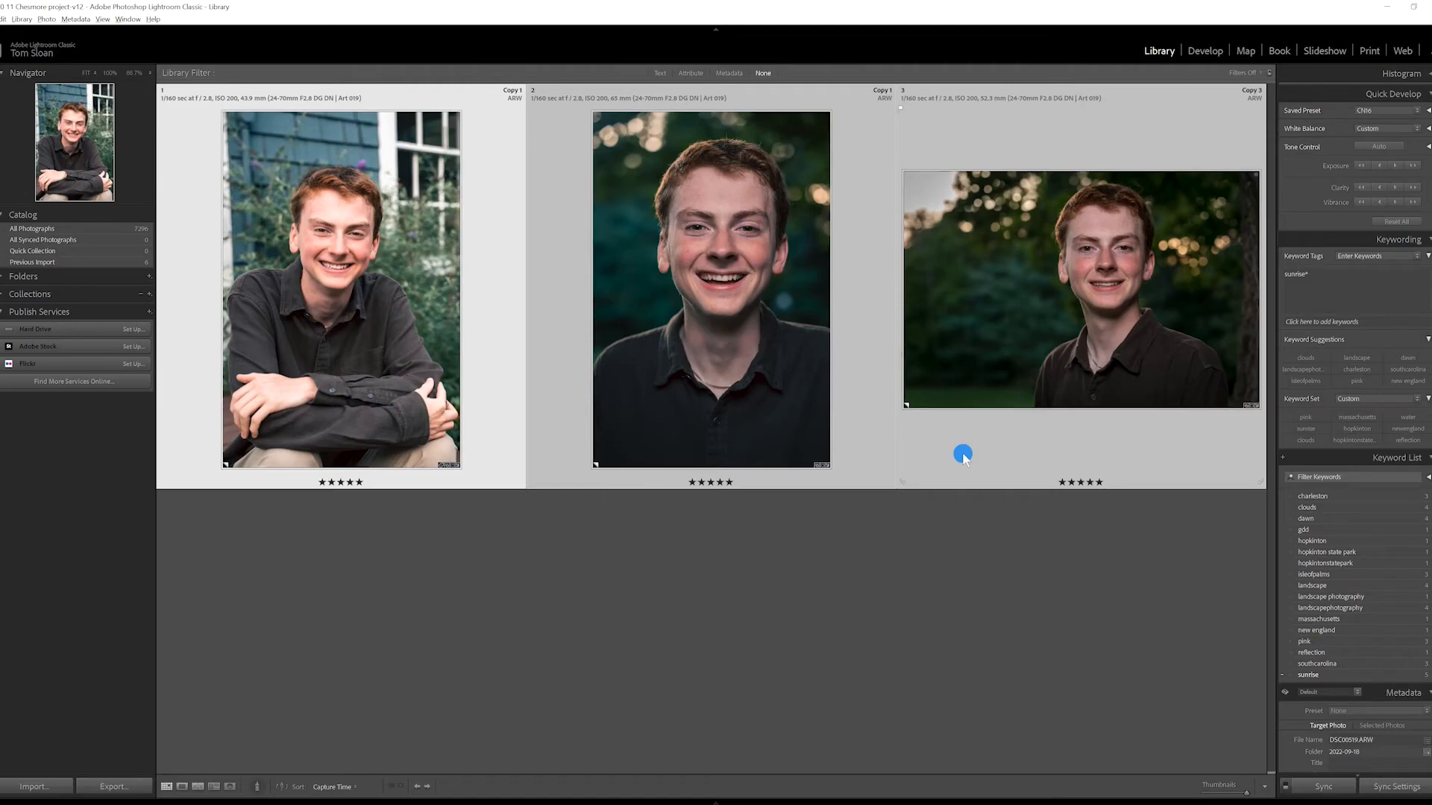
click(1374, 789)
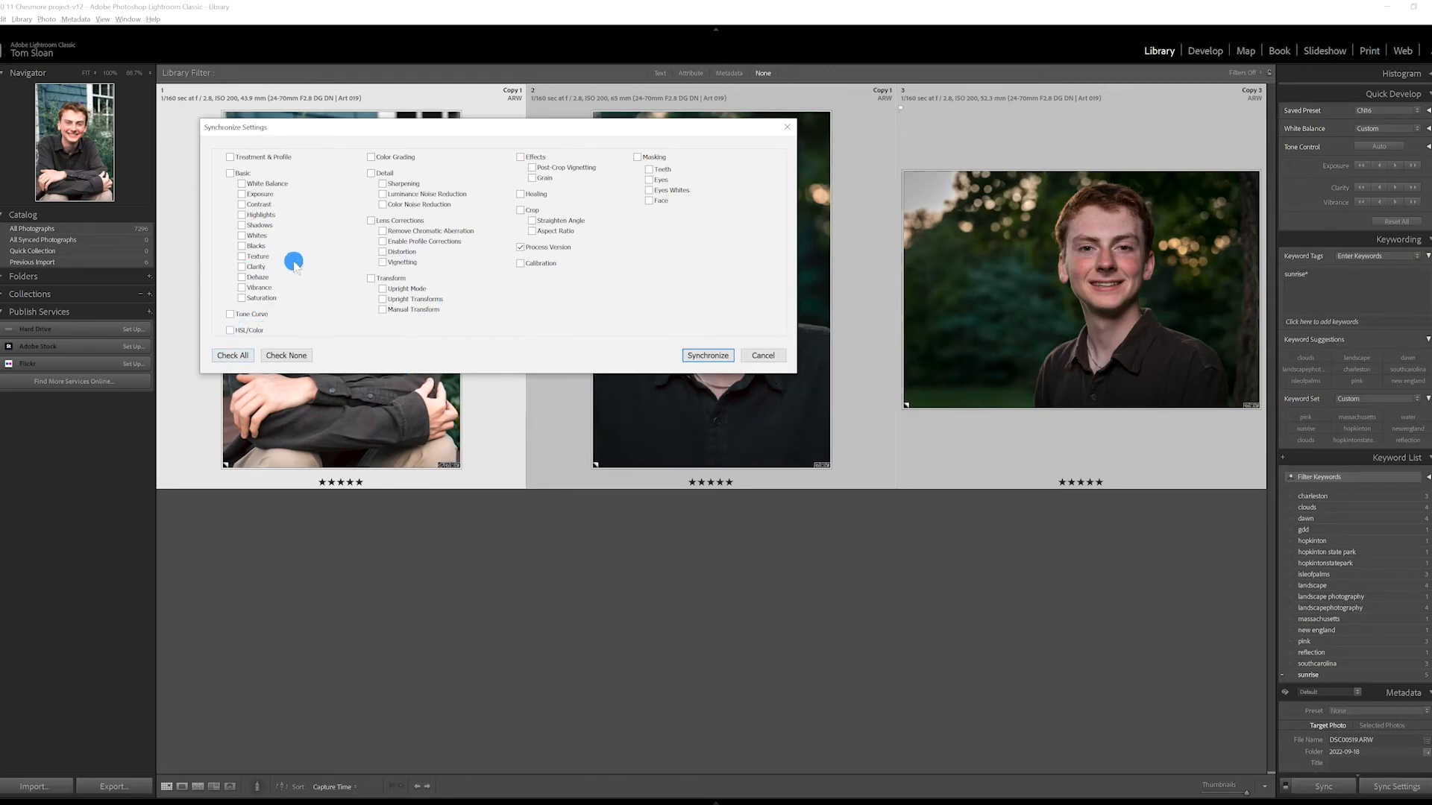
click(275, 353)
click(637, 157)
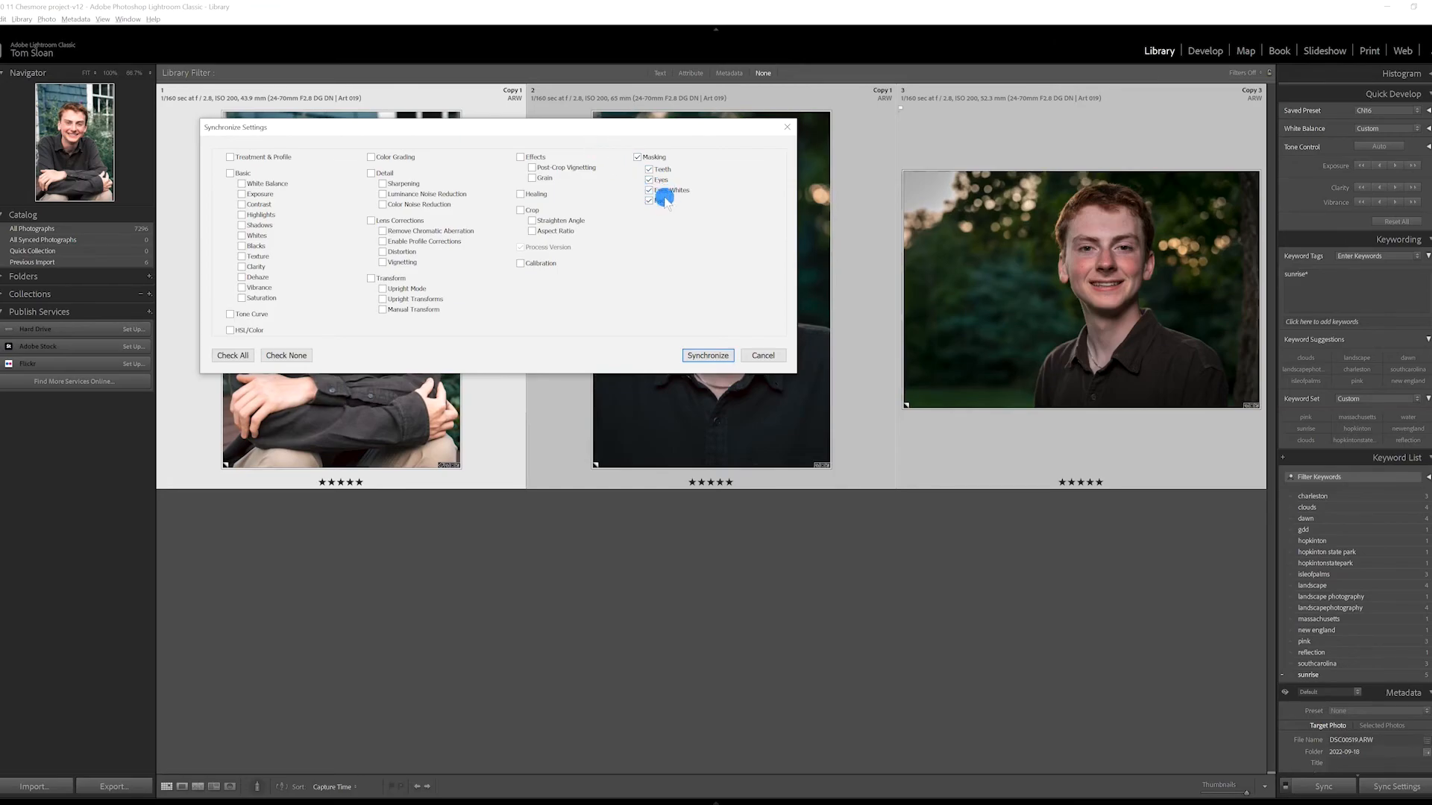
click(707, 356)
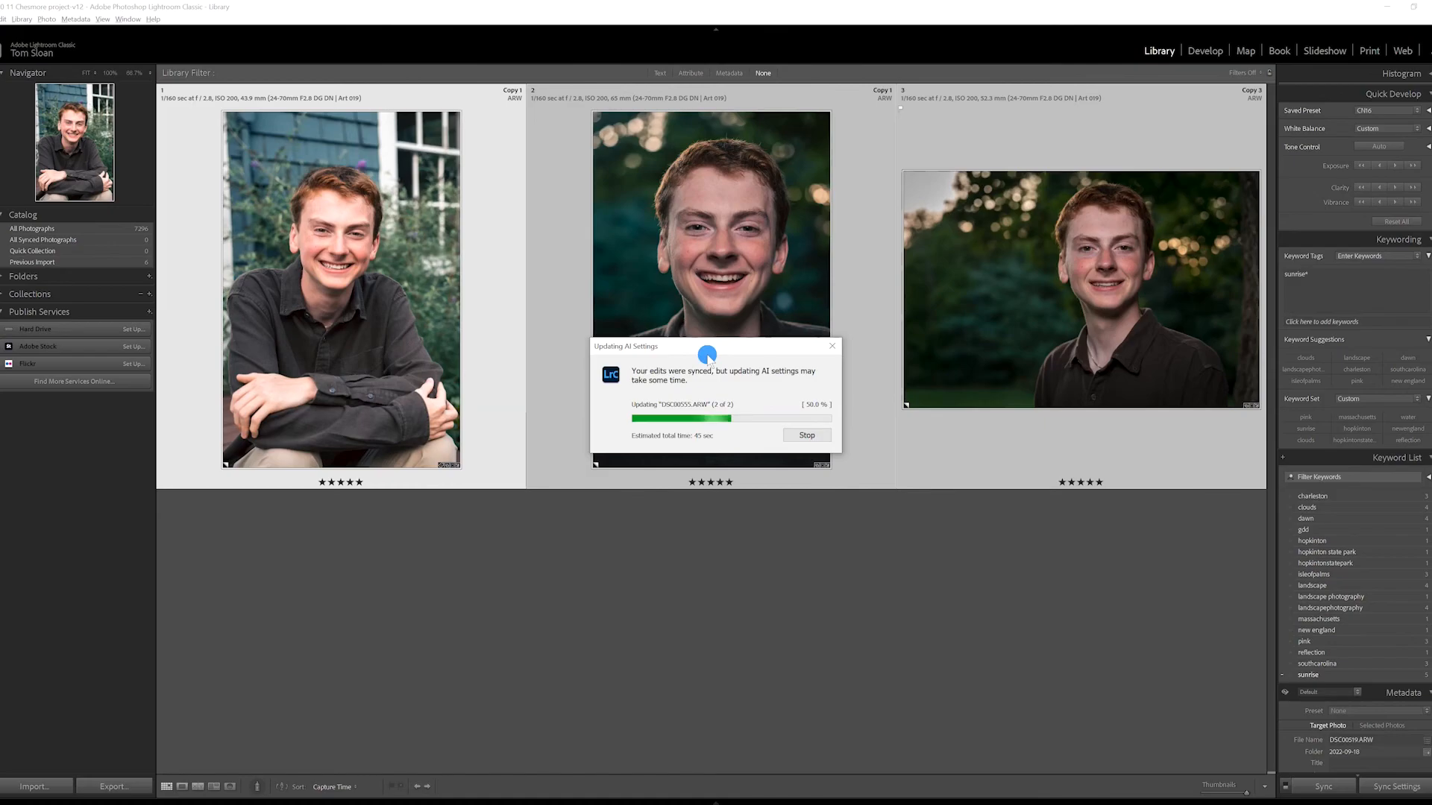
click(585, 555)
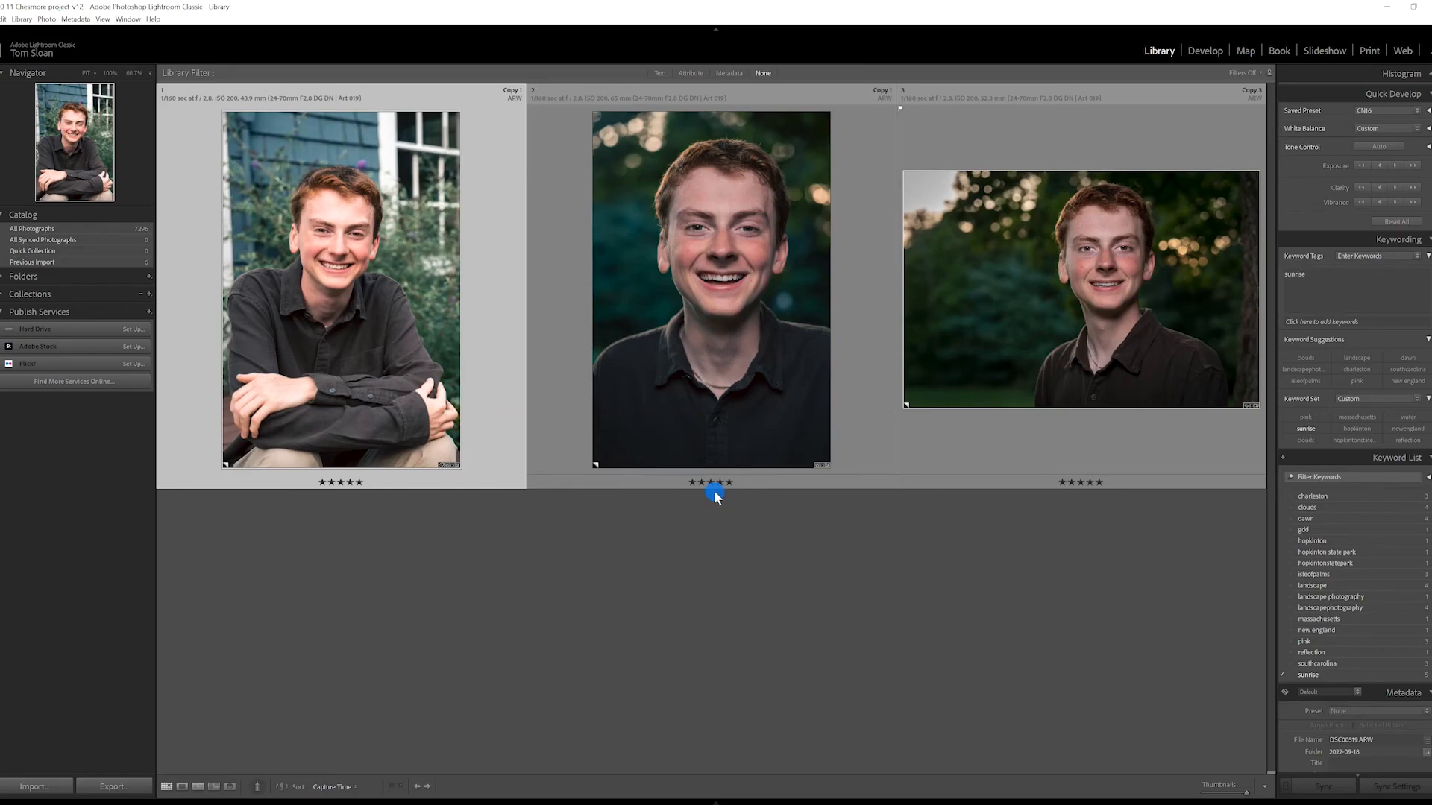
Open the second portrait's masks in Develop, compare the photo with all masks off and on, and return to the grid.
double_click(852, 347)
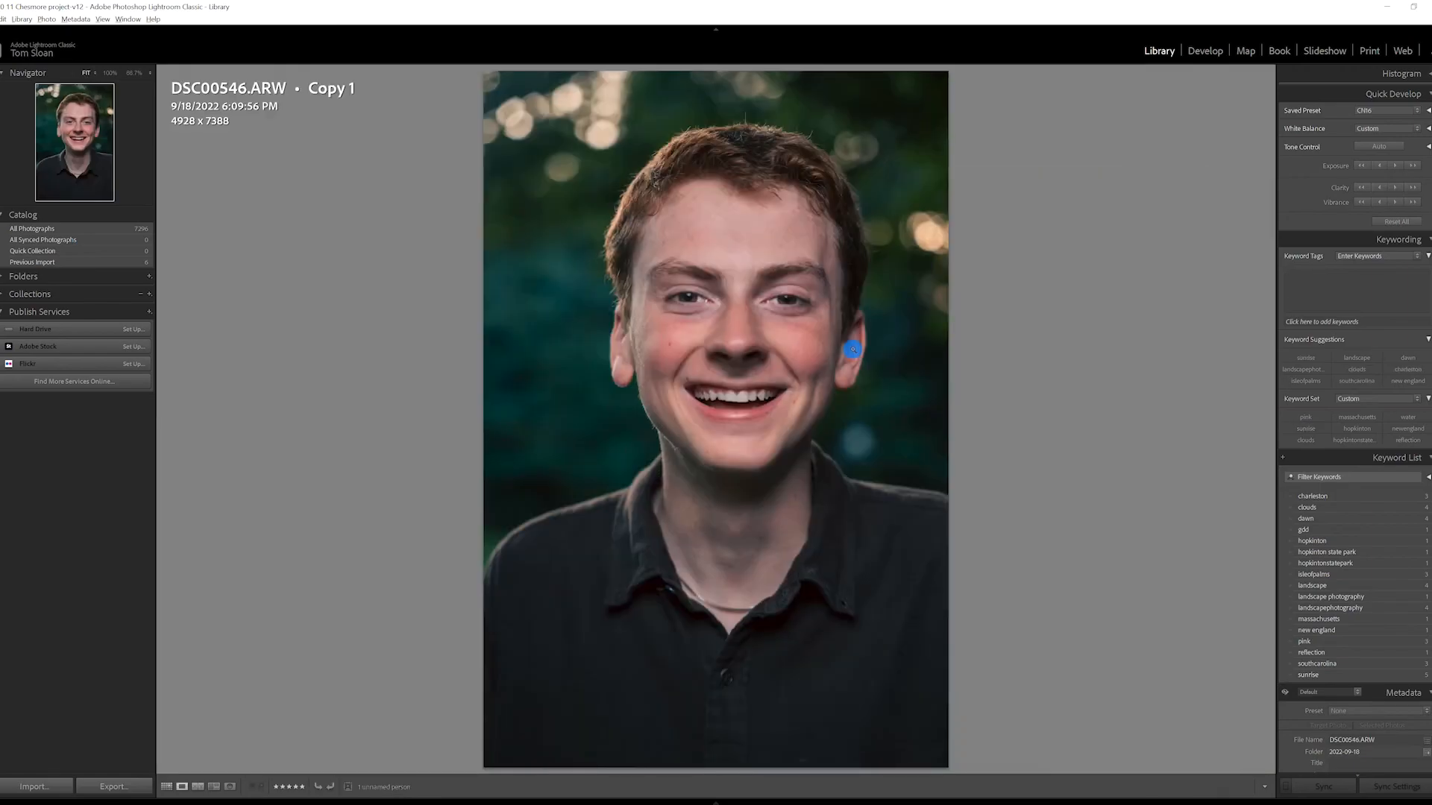
key(d)
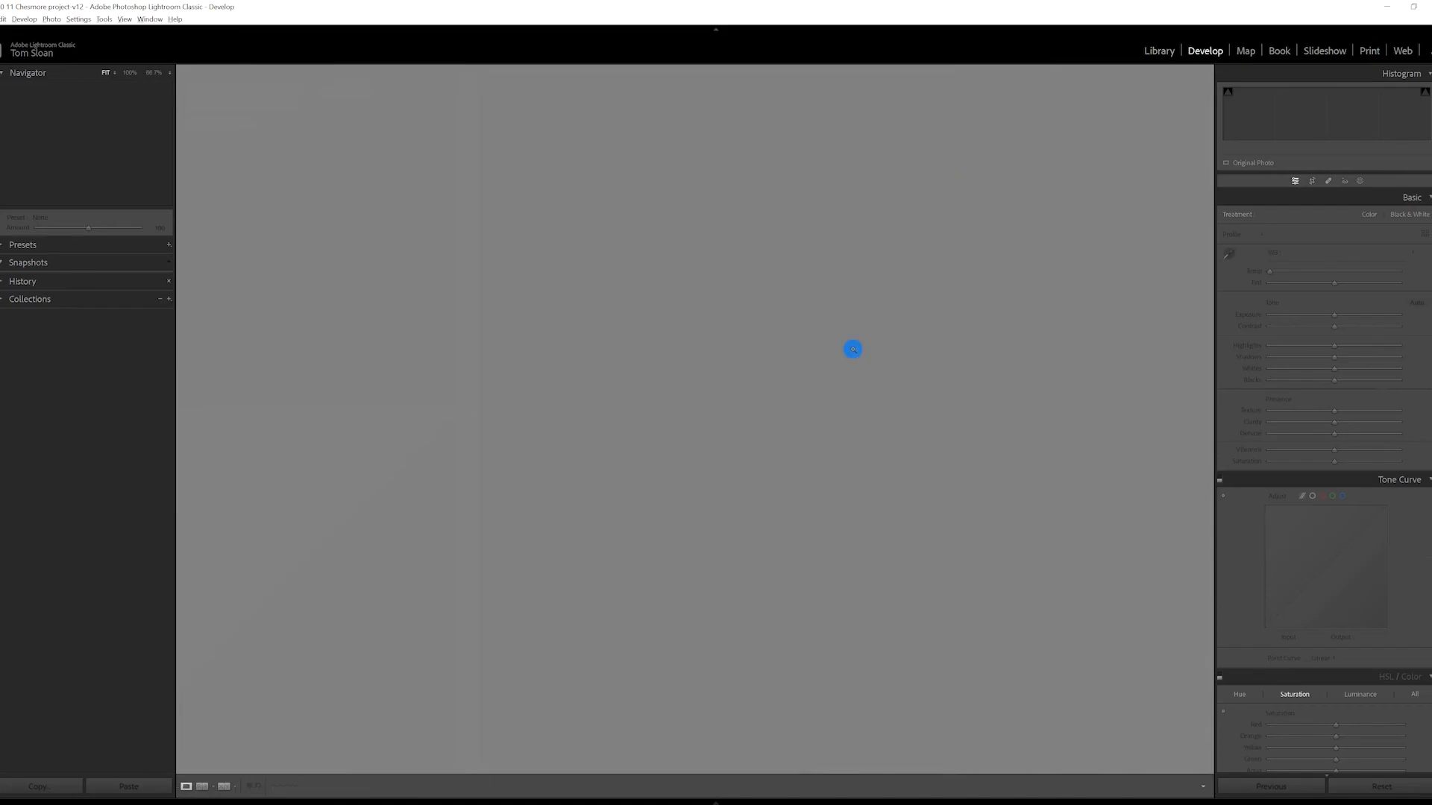
click(1359, 182)
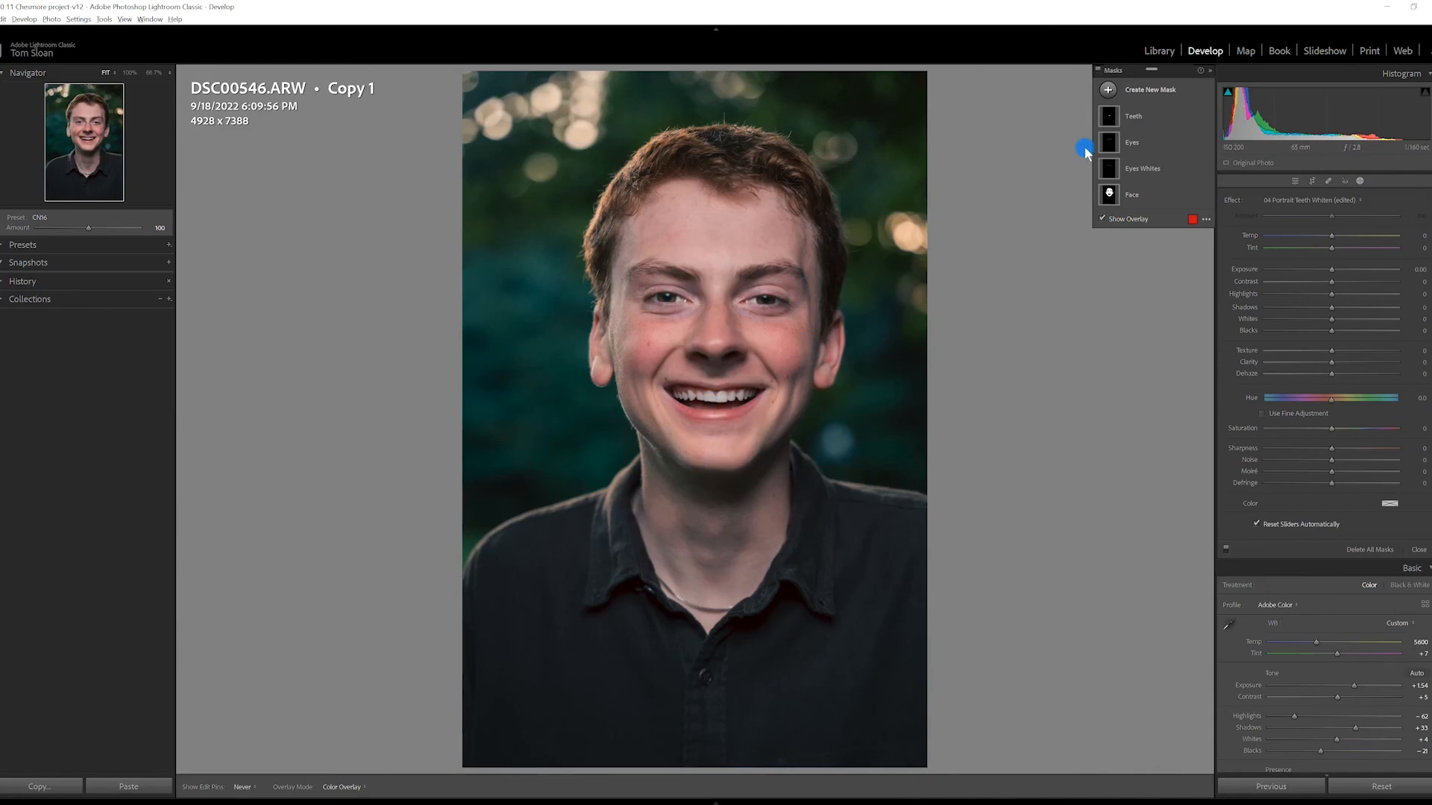
click(1097, 73)
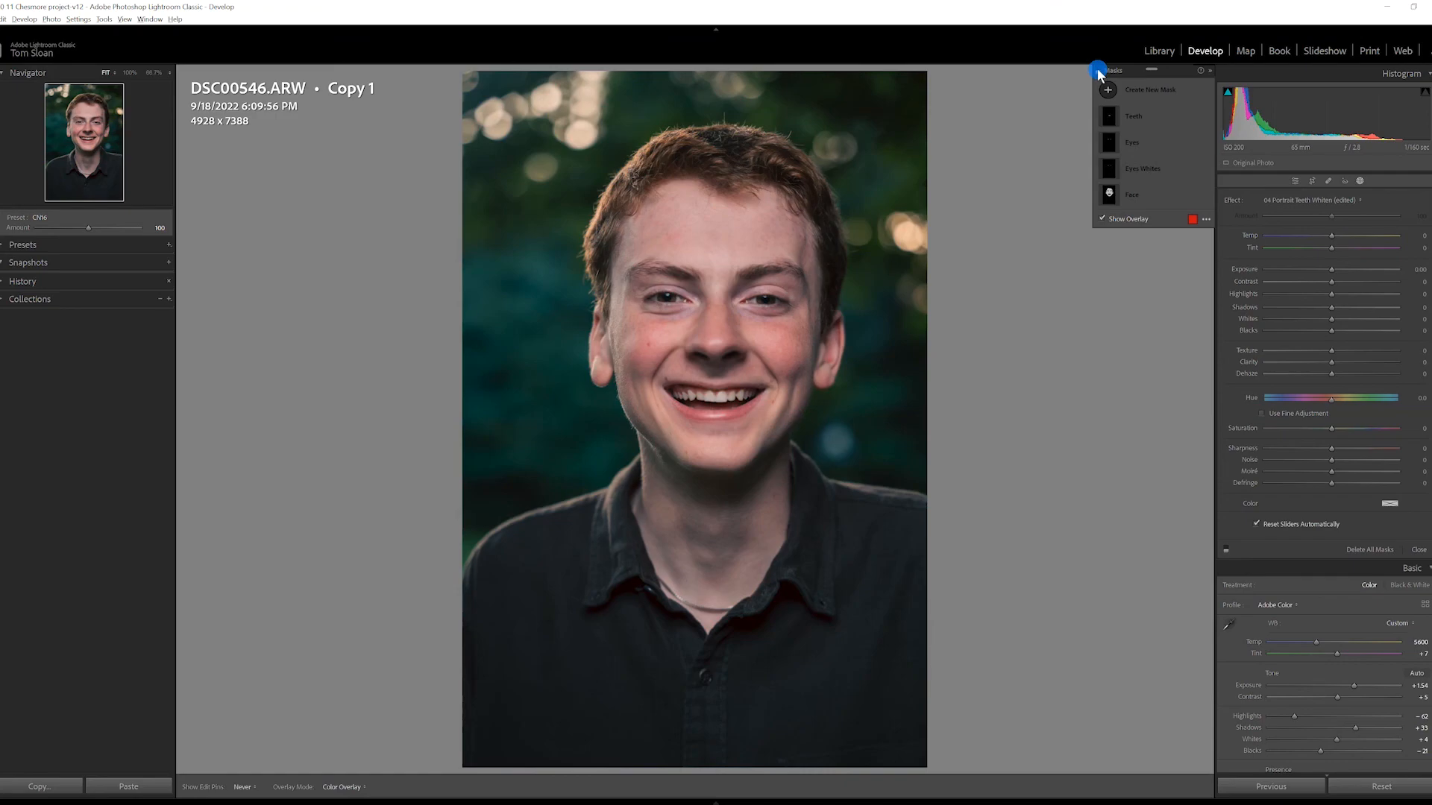
click(1097, 73)
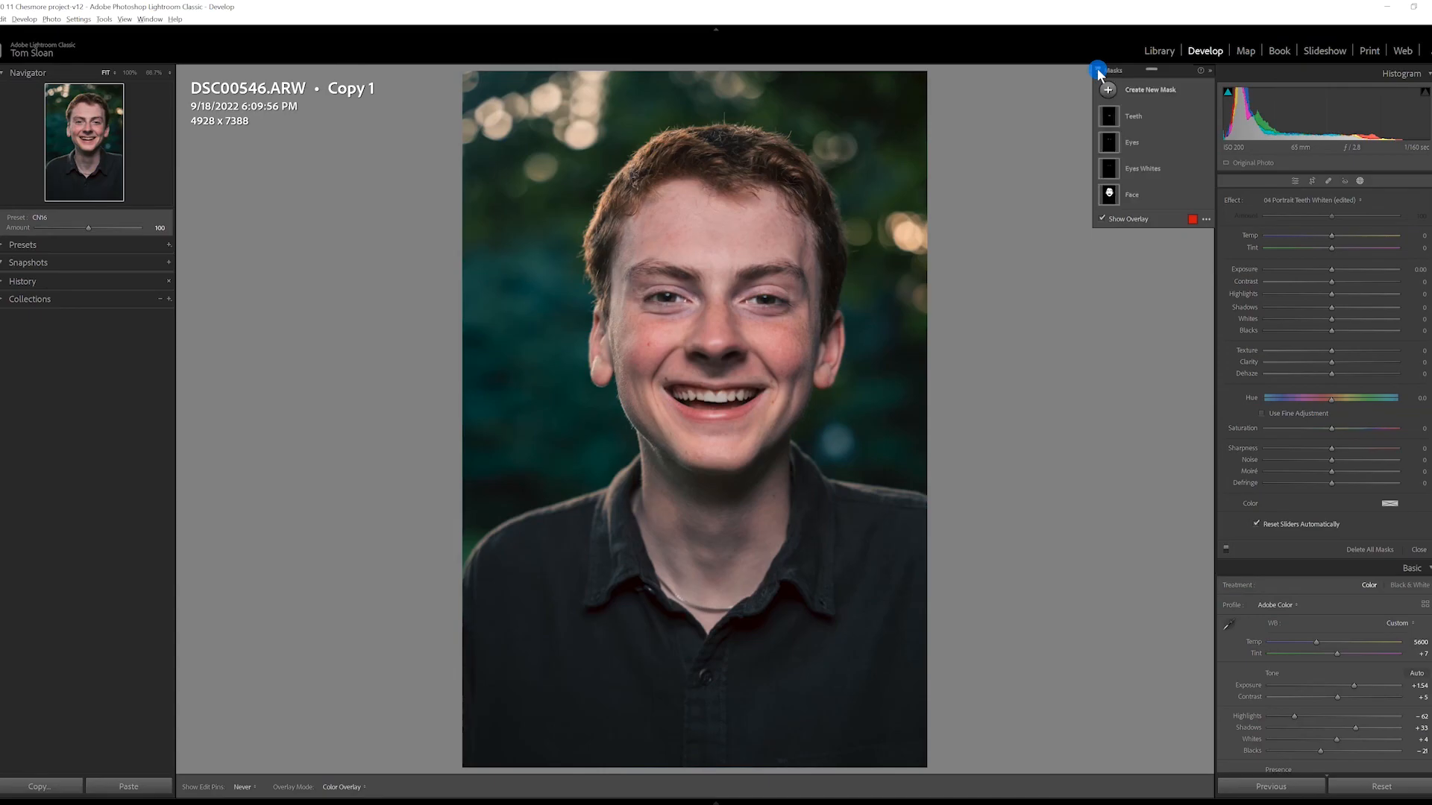
key(g)
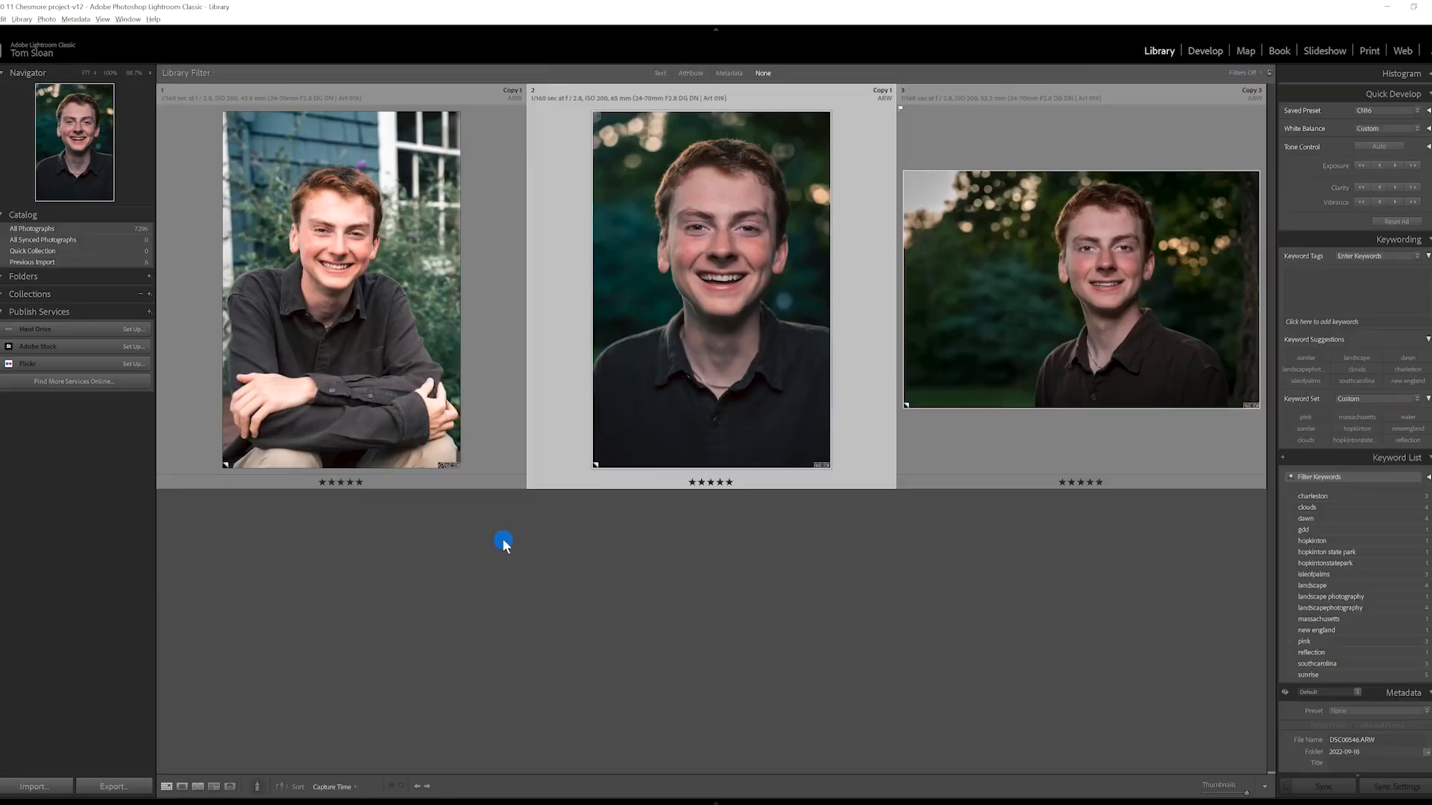